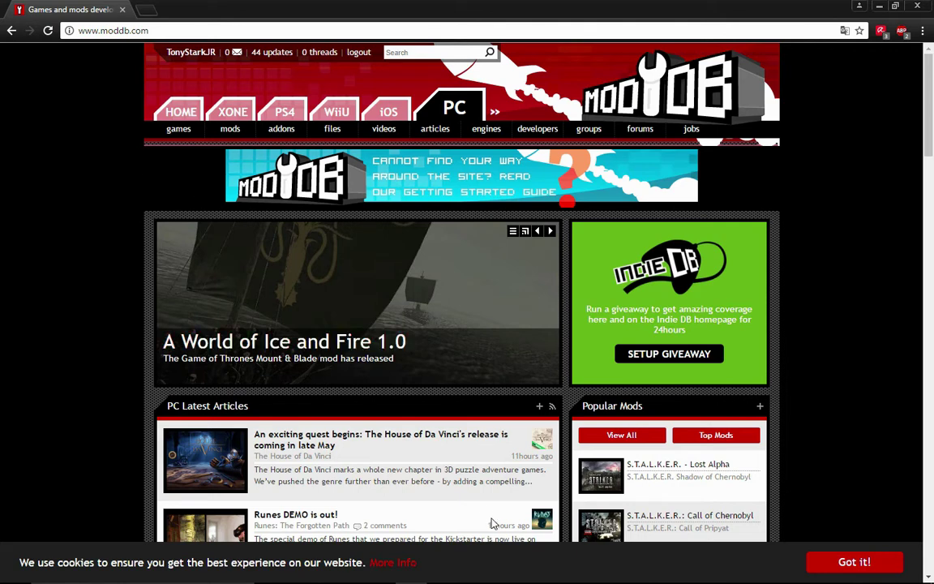
# - Switch to File Explorer at the corruption folder inside Star Wars Empire at War
pyautogui.moveTo(570, 570)
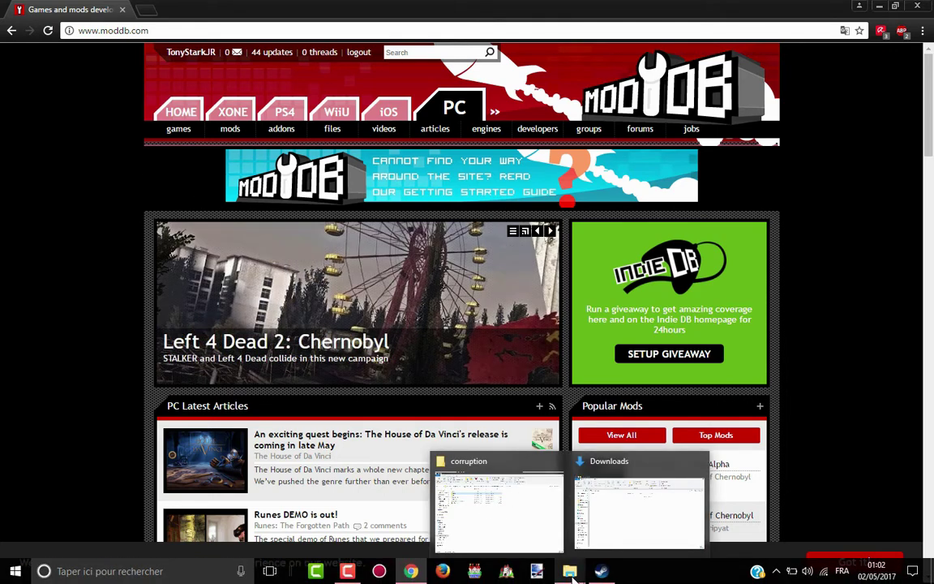
pyautogui.click(528, 512)
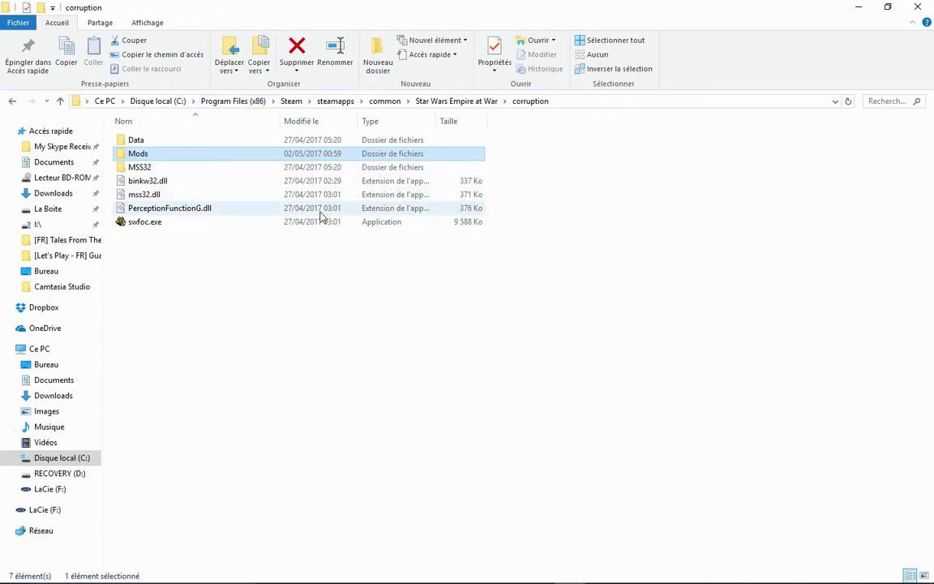
pyautogui.doubleClick(584, 6)
pyautogui.click(859, 34)
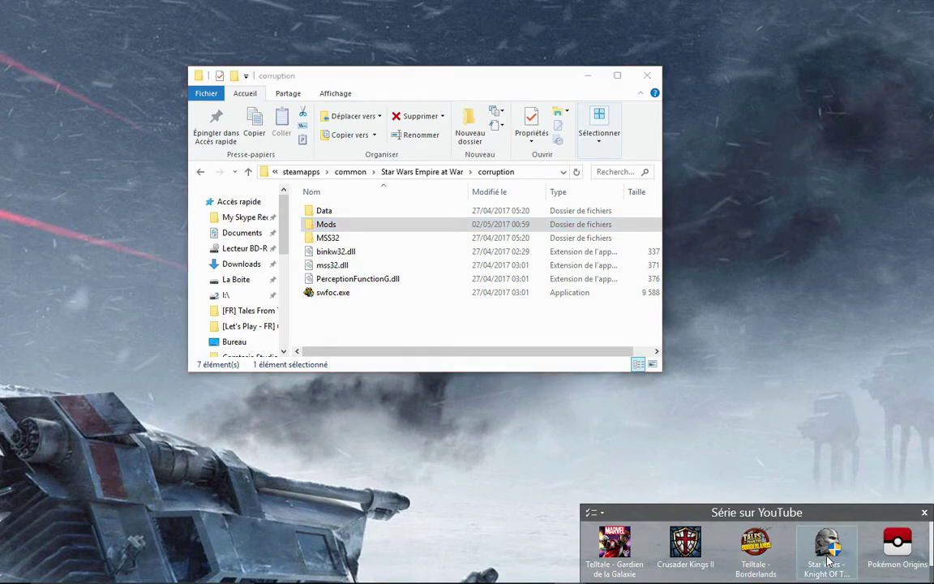
pyautogui.rightClick(613, 523)
pyautogui.click(531, 419)
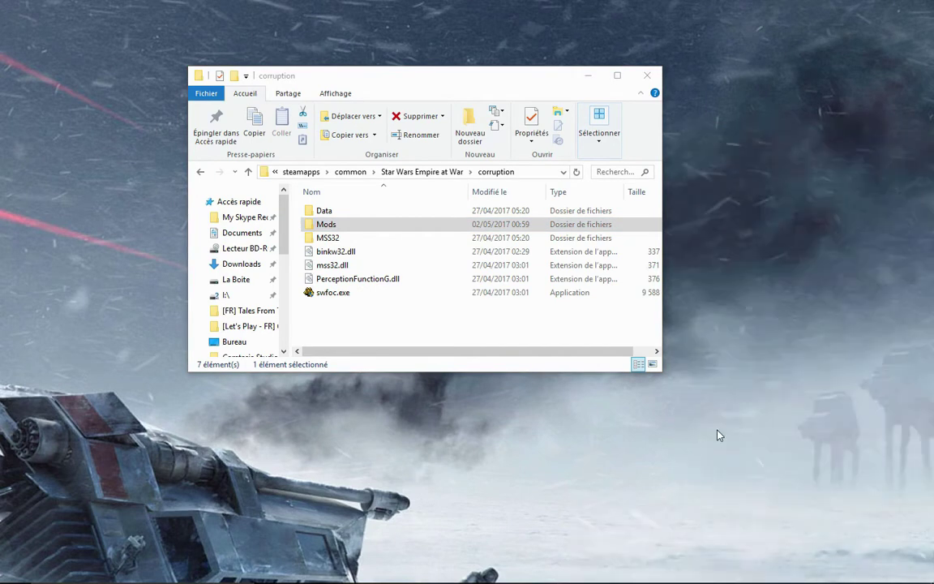
pyautogui.rightClick(734, 388)
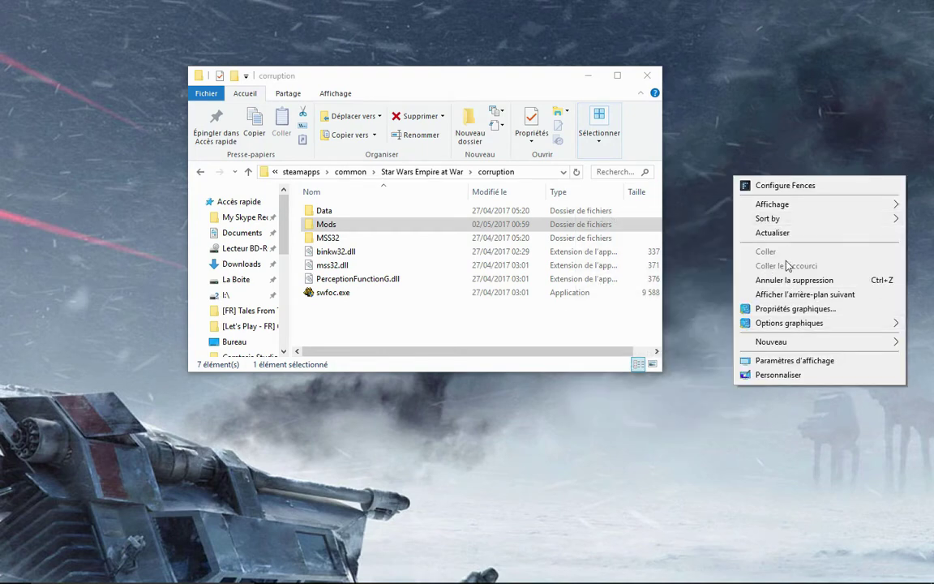
pyautogui.click(693, 259)
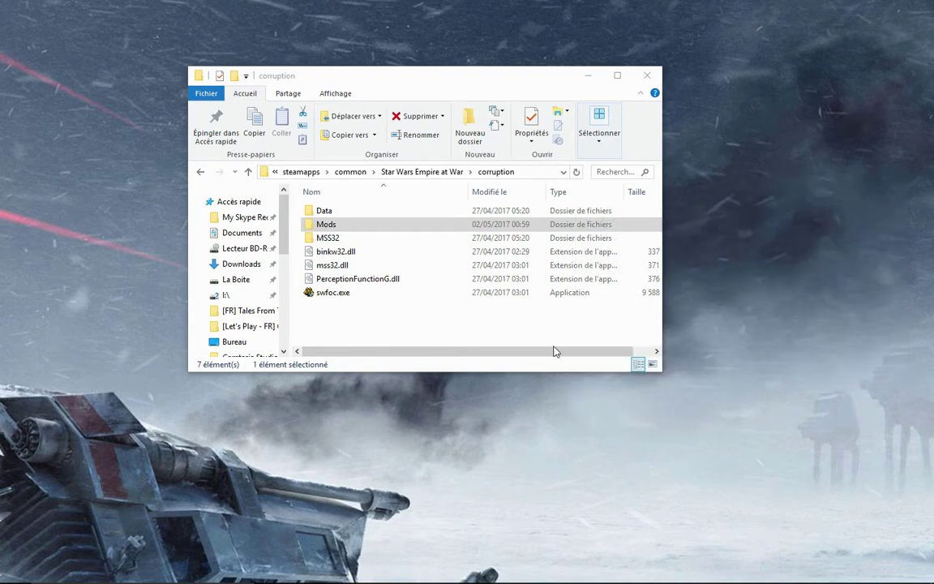
pyautogui.doubleClick(493, 80)
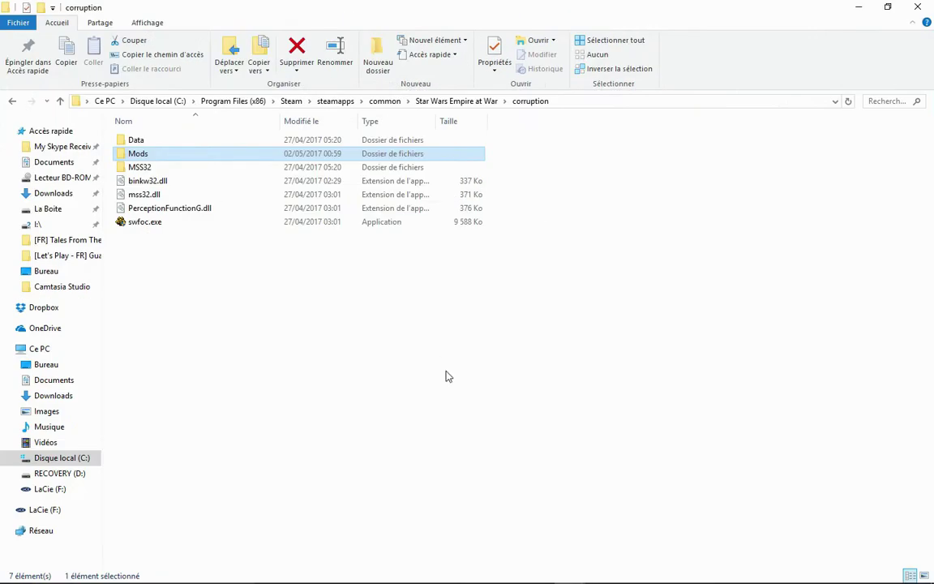
# - Switch back to Chrome and highlight moddb.com in the Mod DB home page address
pyautogui.moveTo(416, 569)
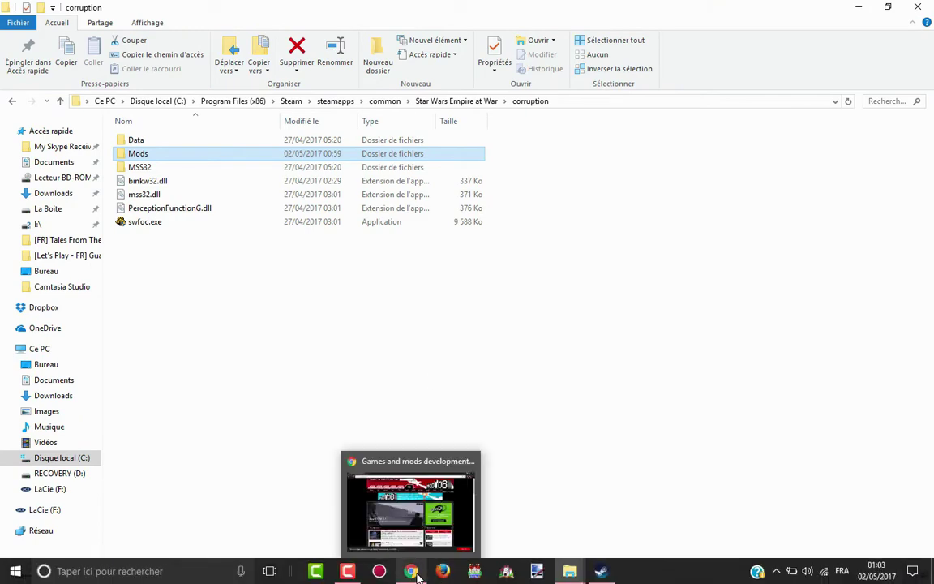
pyautogui.click(454, 551)
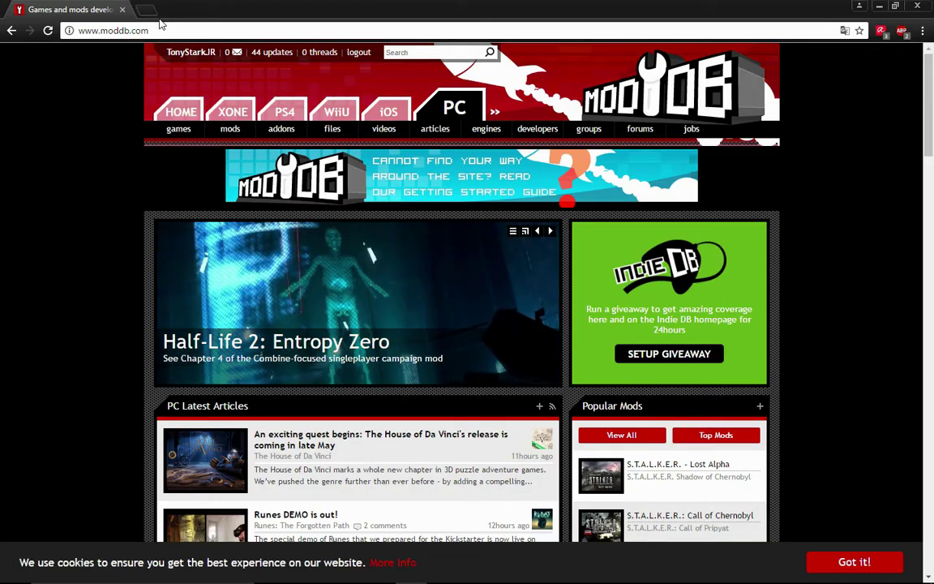
pyautogui.doubleClick(104, 33)
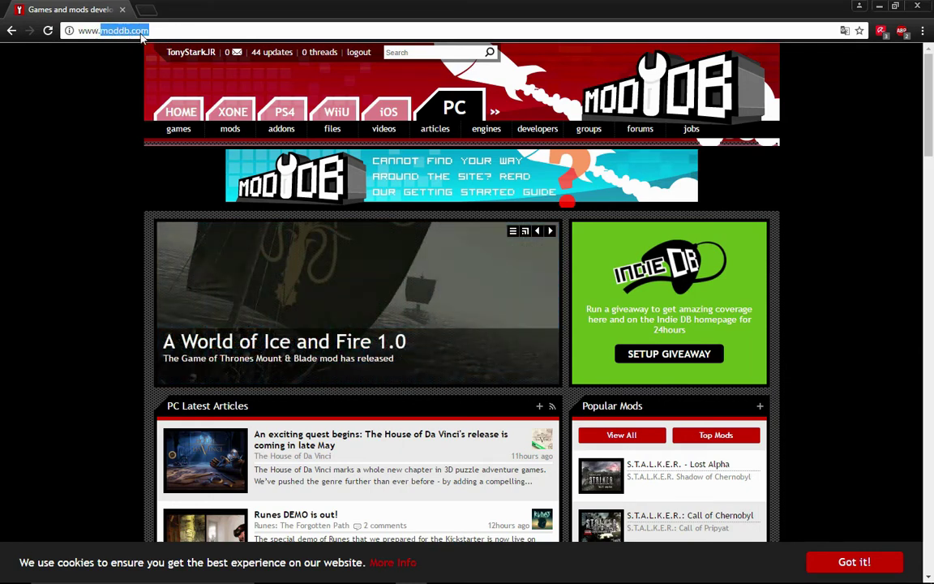
pyautogui.click(244, 84)
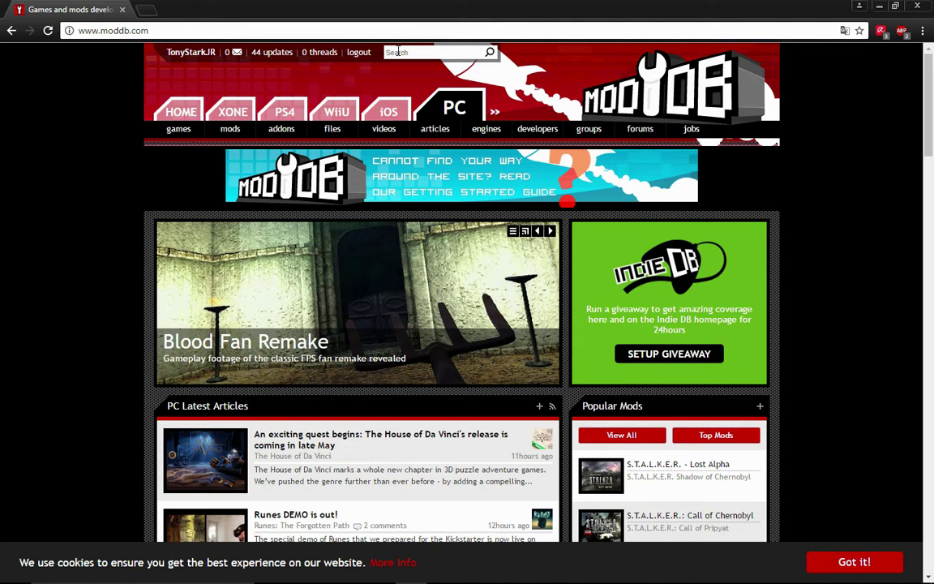
# - Open Mod DB's list of popular games in a new tab and switch to it
pyautogui.moveTo(231, 129)
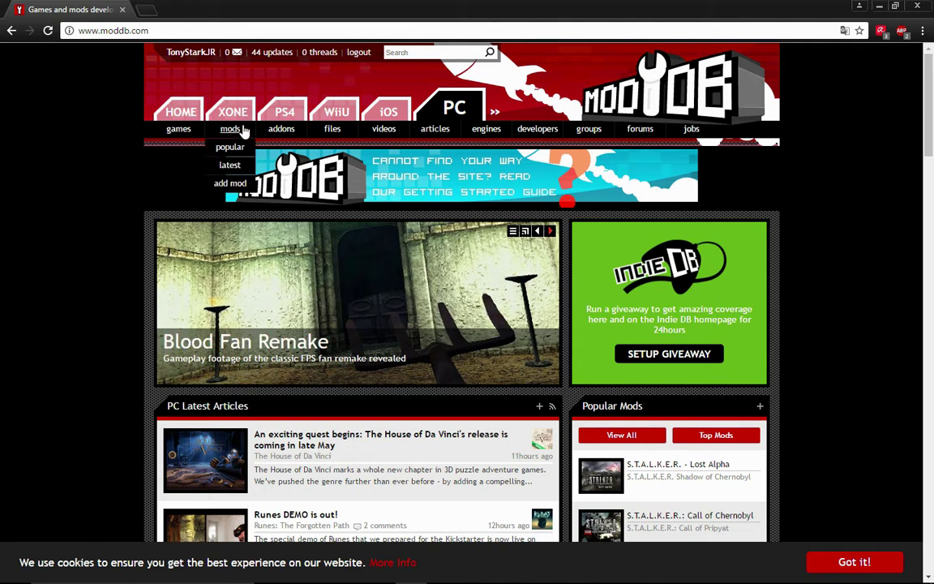
pyautogui.moveTo(174, 129)
pyautogui.middleClick(176, 147)
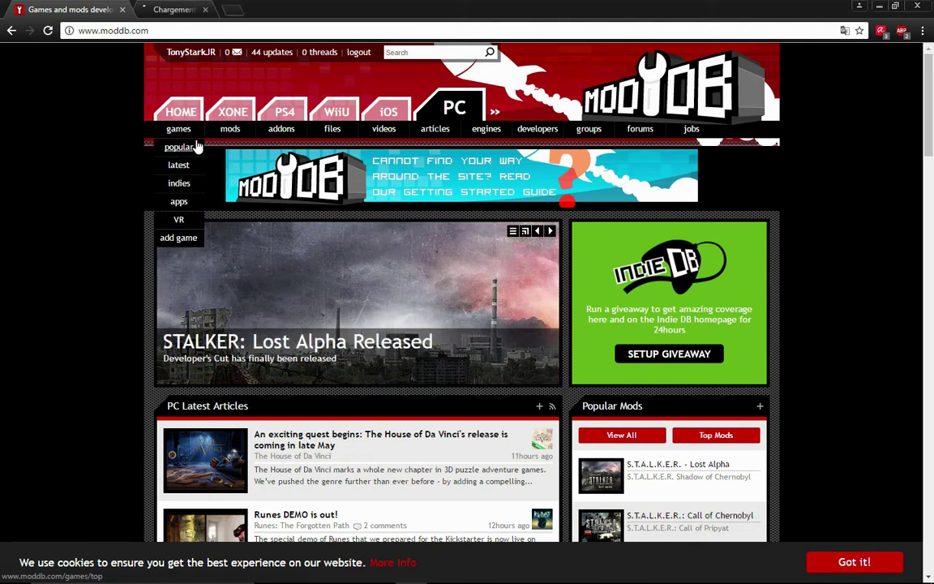
pyautogui.click(175, 10)
# - Find Star Wars: Empire at War: Forces of Corruption among the popular games and open its page
pyautogui.scroll(-5, 129, 187)
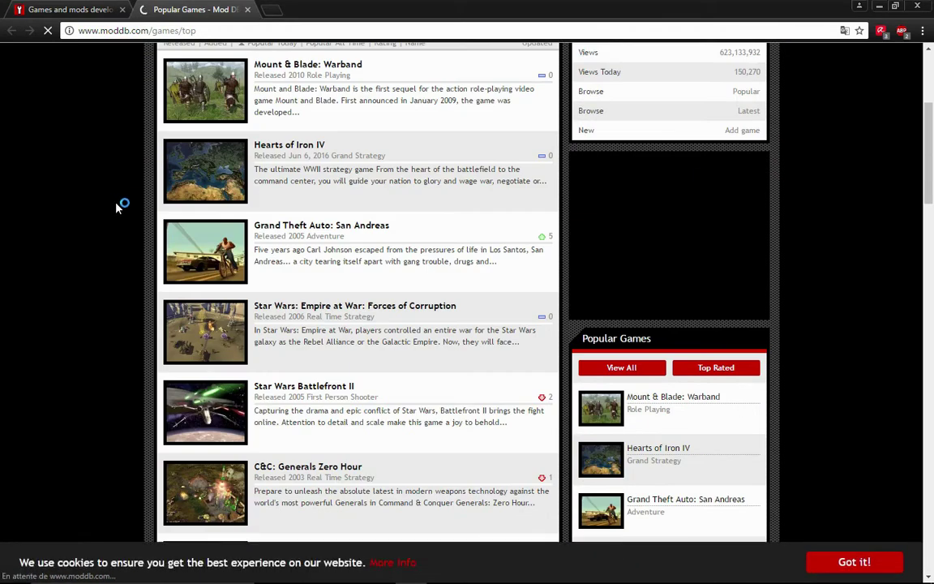
pyautogui.scroll(-7, 117, 209)
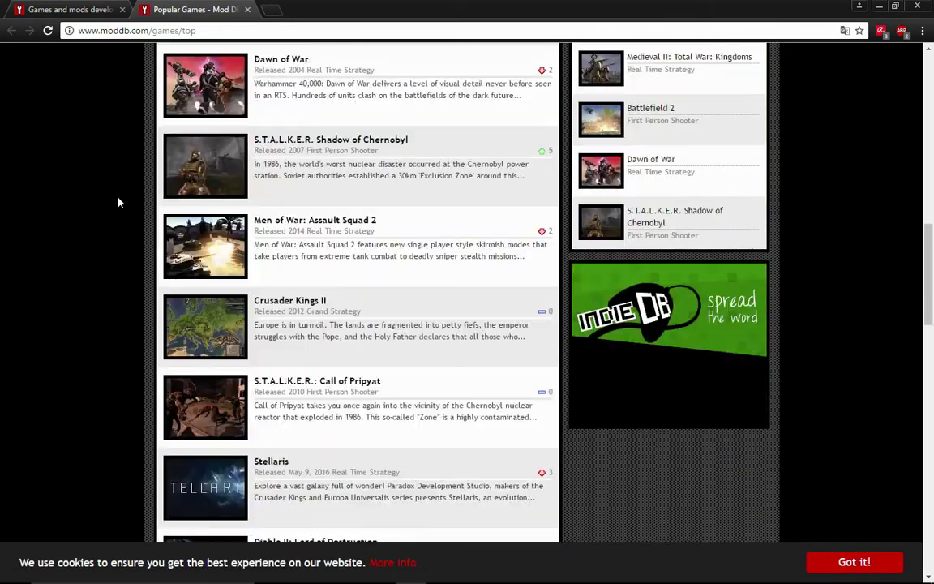
pyautogui.scroll(-3, 118, 203)
pyautogui.scroll(7, 475, 183)
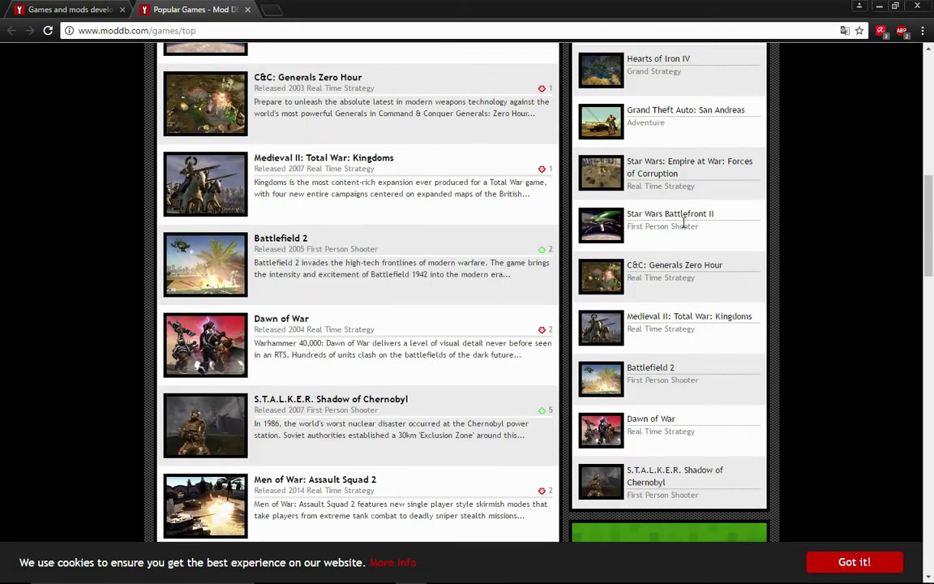
pyautogui.scroll(2, 668, 183)
pyautogui.click(658, 302)
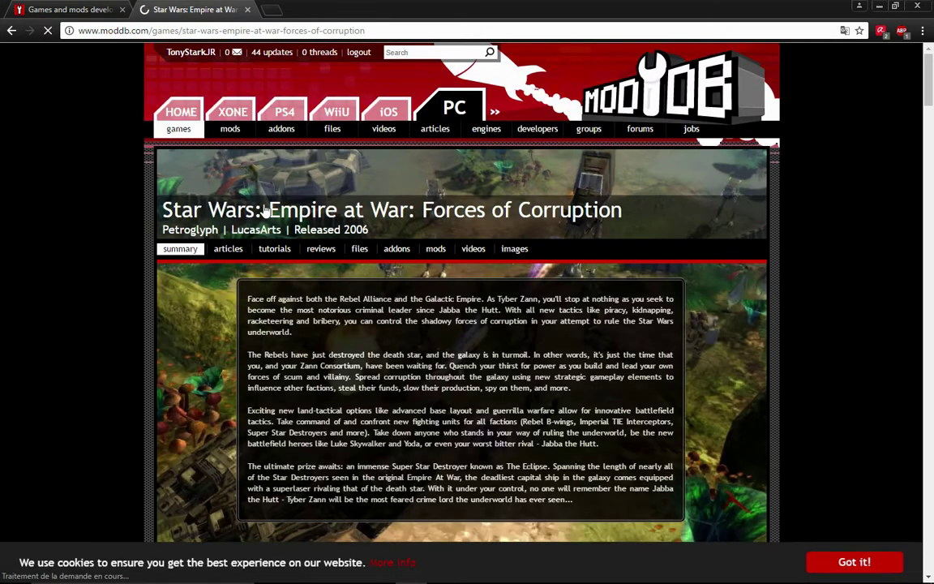
# - Search the game's files for "vista" and open the "Windows Vista and Windows 7 fix." entry
pyautogui.scroll(-2, 94, 188)
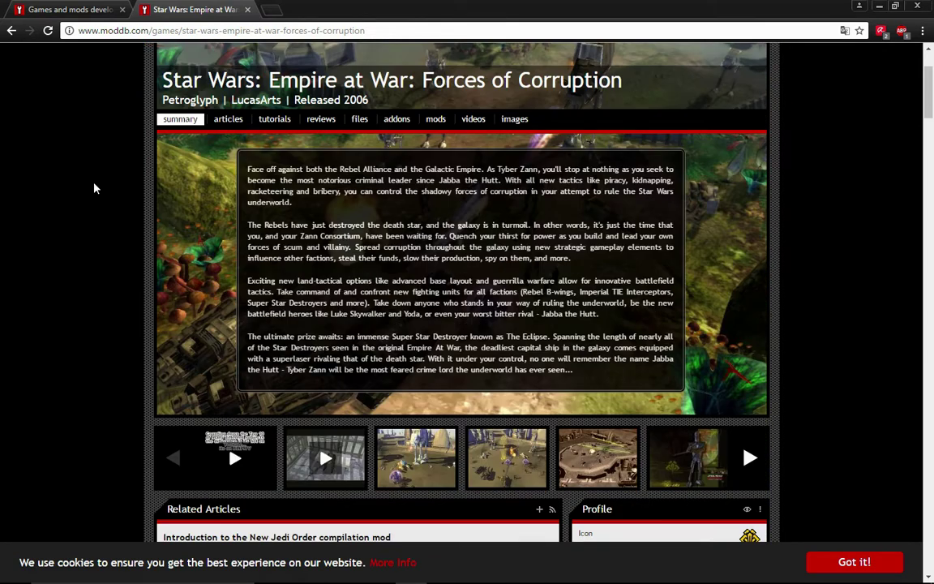
pyautogui.scroll(2, 95, 188)
pyautogui.click(357, 176)
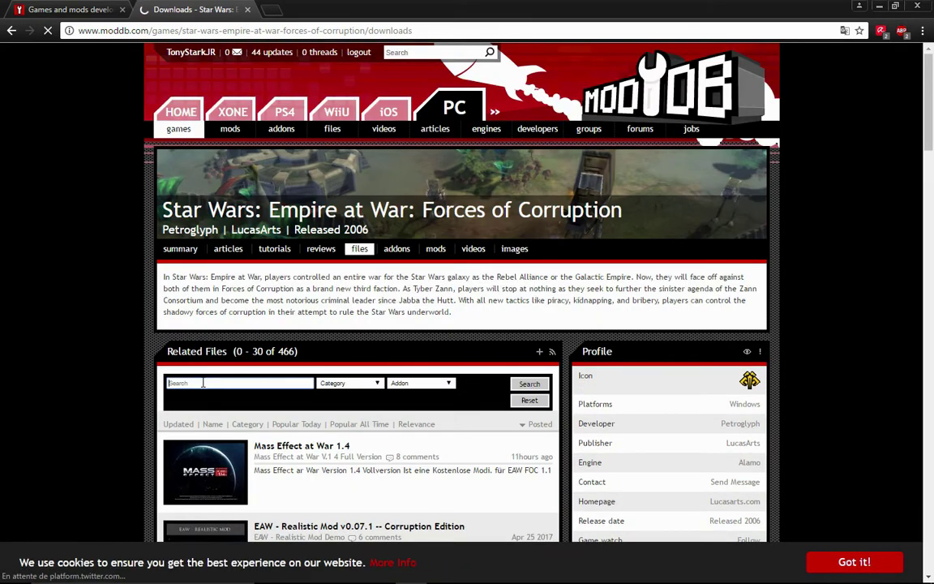
pyautogui.write('vista')
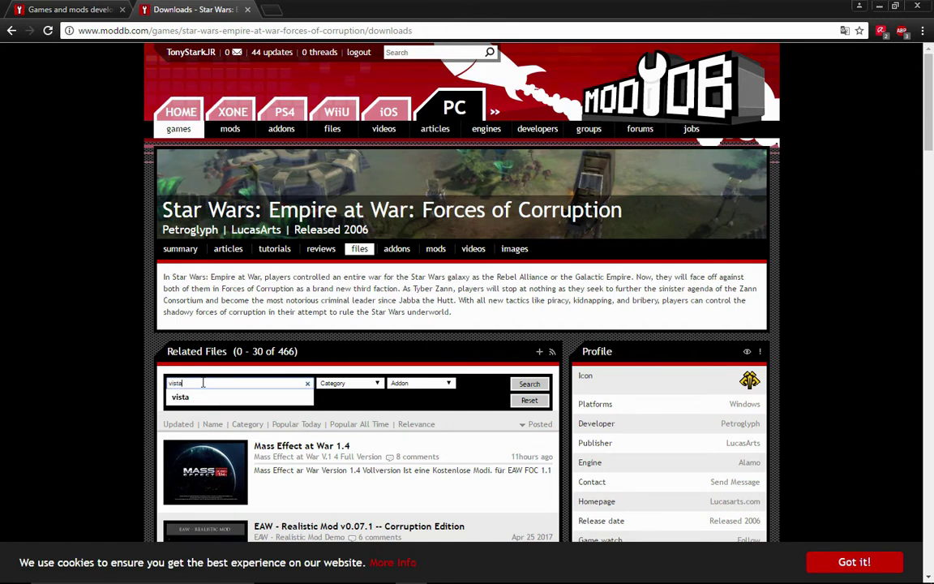
pyautogui.press('Return')
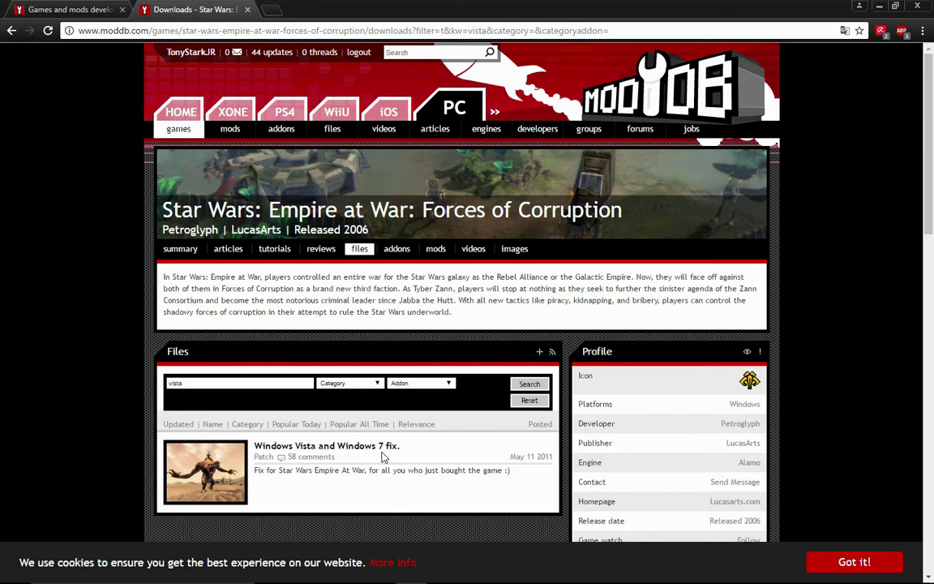
pyautogui.click(327, 446)
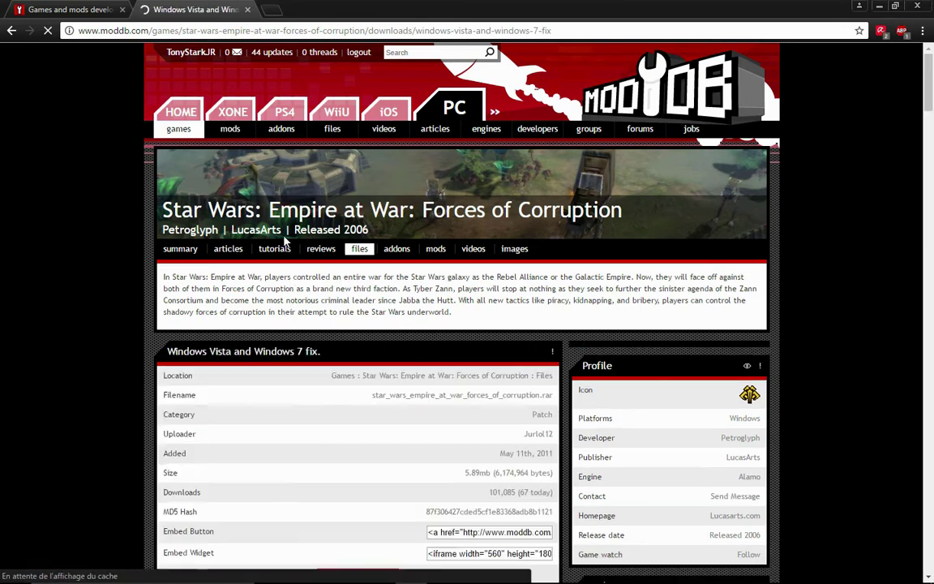
# - Download star_wars_empire_at_war_forces_of_corruption.rar from the fix's page and close the download pop-up
pyautogui.scroll(-2, 347, 296)
pyautogui.scroll(-1, 347, 324)
pyautogui.click(381, 384)
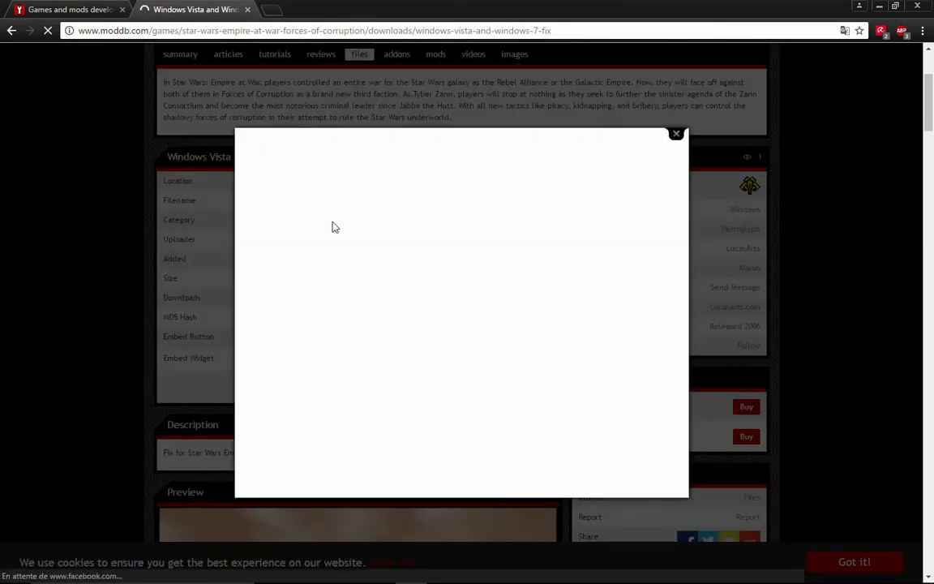
pyautogui.click(323, 148)
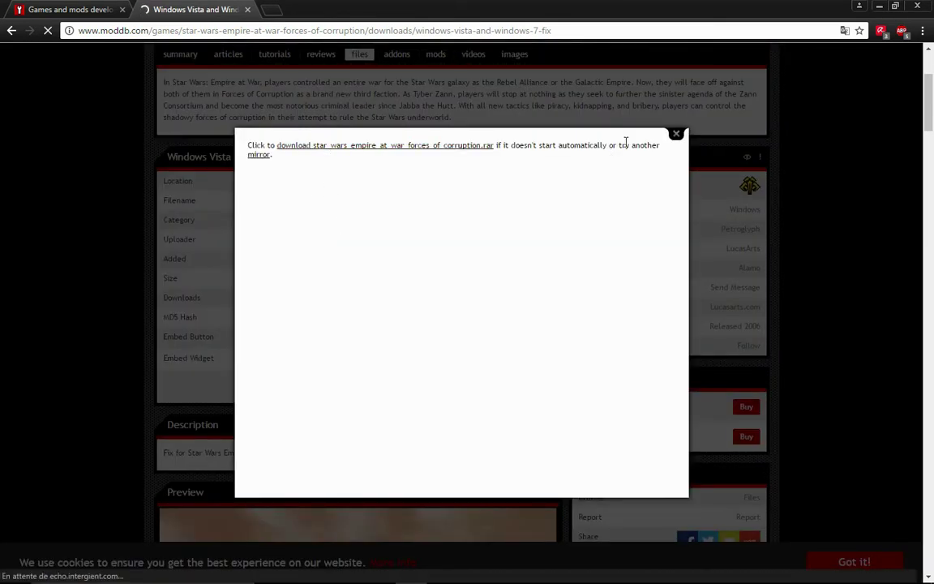
pyautogui.click(676, 134)
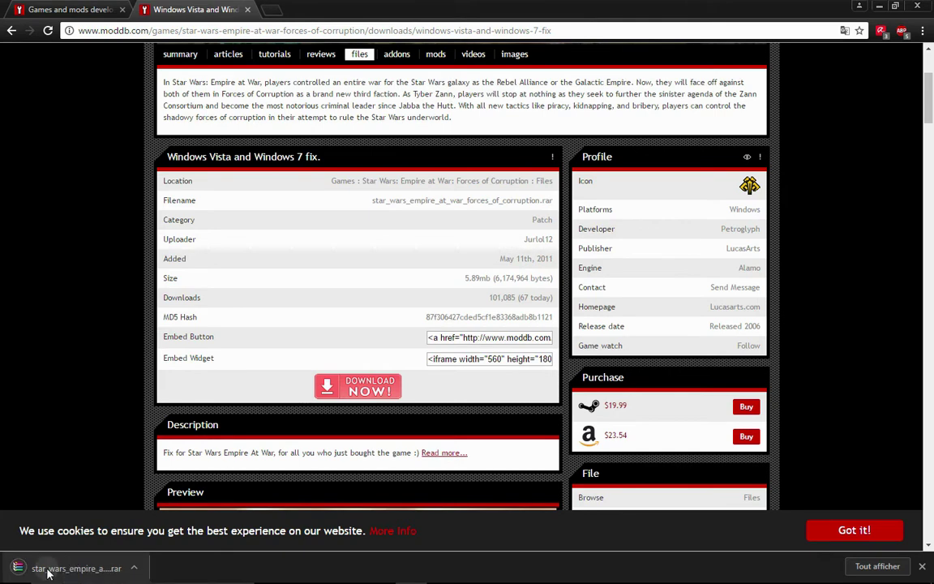
# - Open the Star Wars Empire at War Forces of Corruption folder in the downloaded archive and place the corruption folder window beside it
pyautogui.click(58, 568)
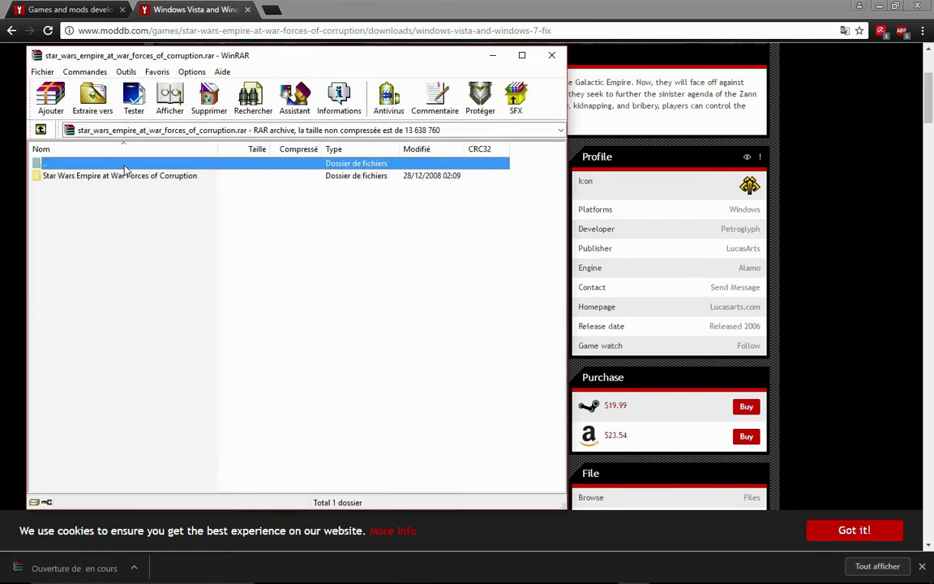
pyautogui.doubleClick(122, 175)
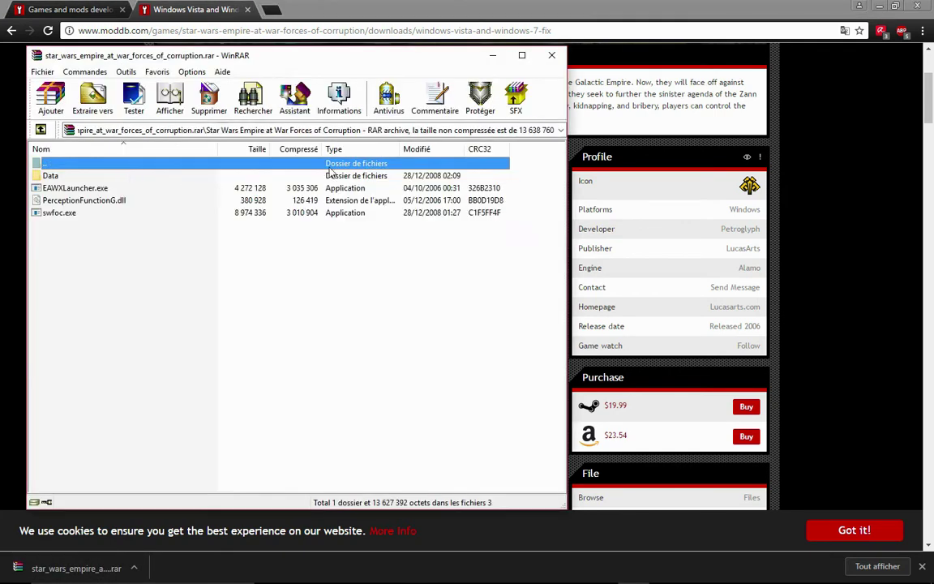
pyautogui.click(916, 7)
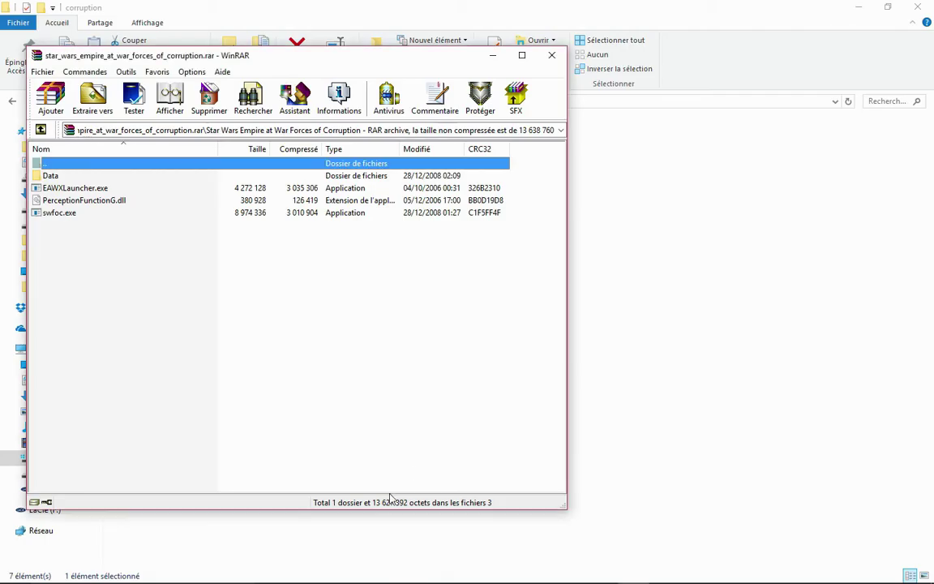
pyautogui.moveTo(361, 22); pyautogui.dragTo(656, 80)
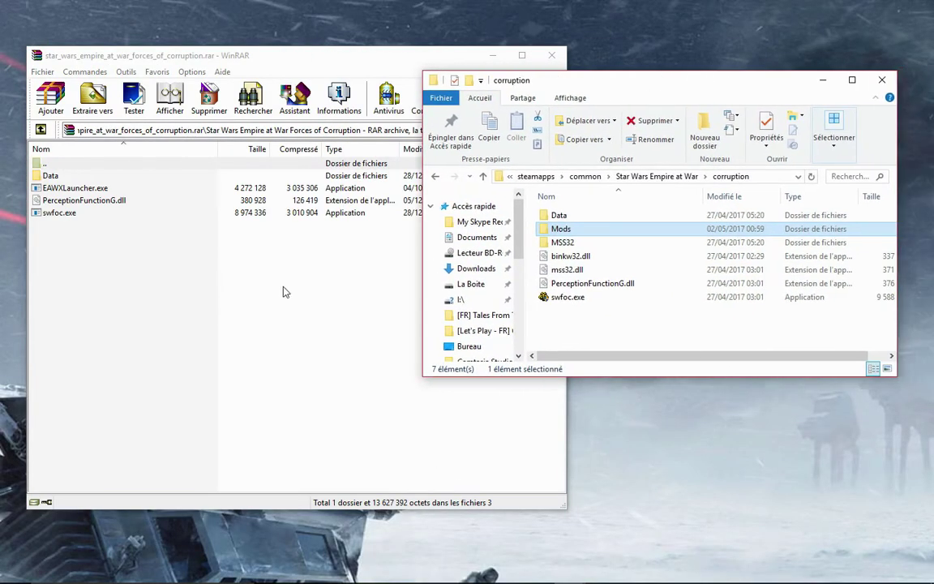
# - Extract Data, EAWXLauncher.exe, PerceptionFunctionG.dll and swfoc.exe from the archive into the game's corruption folder
pyautogui.click(548, 318)
pyautogui.moveTo(42, 223); pyautogui.dragTo(63, 174)
pyautogui.moveTo(637, 335); pyautogui.dragTo(633, 337)
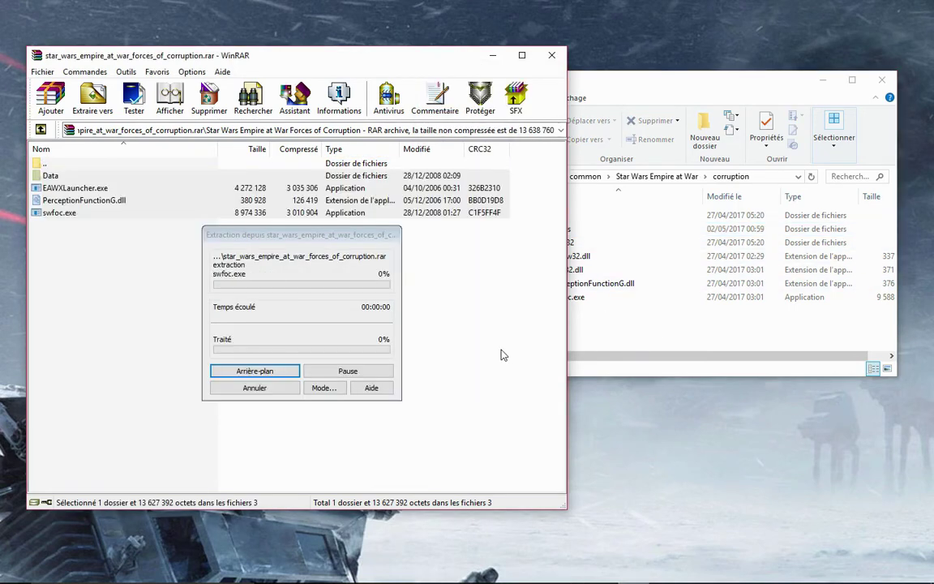
pyautogui.click(418, 212)
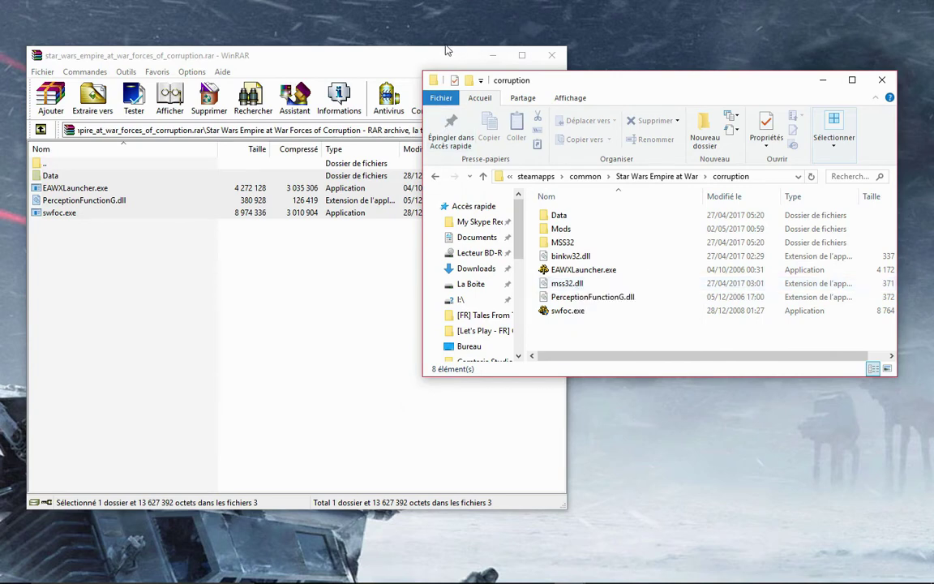
# - Close the WinRAR archive and maximize the corruption folder window
pyautogui.click(403, 70)
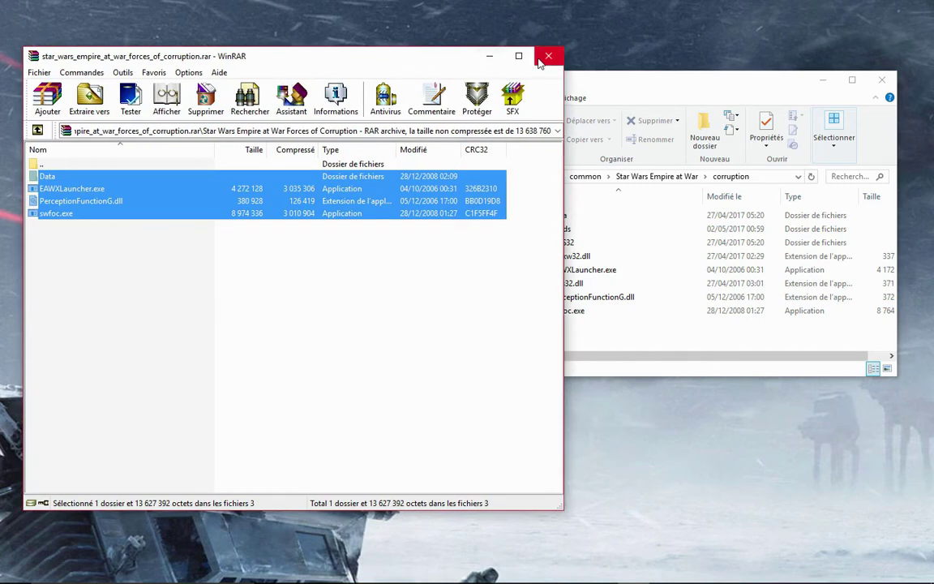
pyautogui.click(551, 55)
pyautogui.moveTo(608, 82); pyautogui.dragTo(659, 1)
# - Return to the Mod DB home page in Chrome and close the Windows Vista and Windows 7 fix tab
pyautogui.click(411, 571)
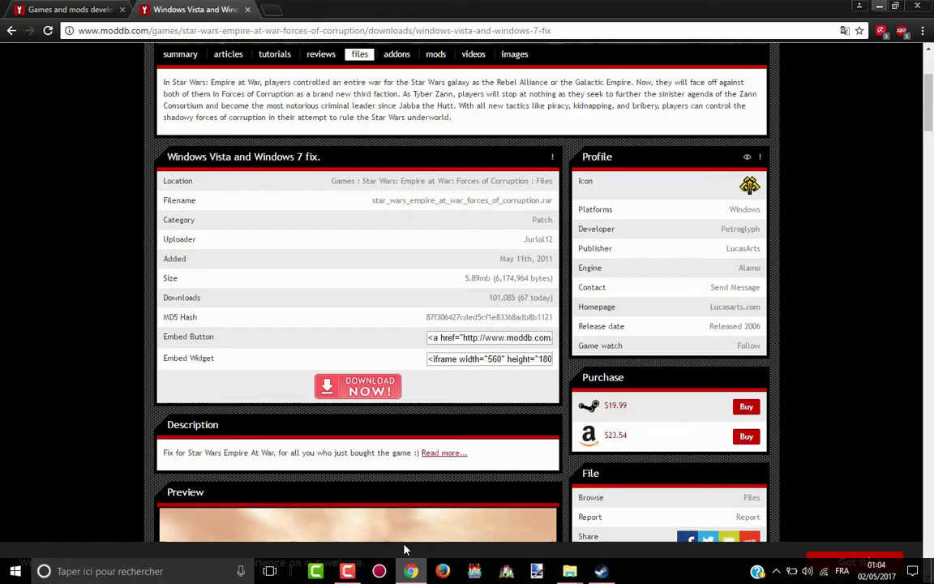
pyautogui.click(49, 8)
pyautogui.middleClick(174, 8)
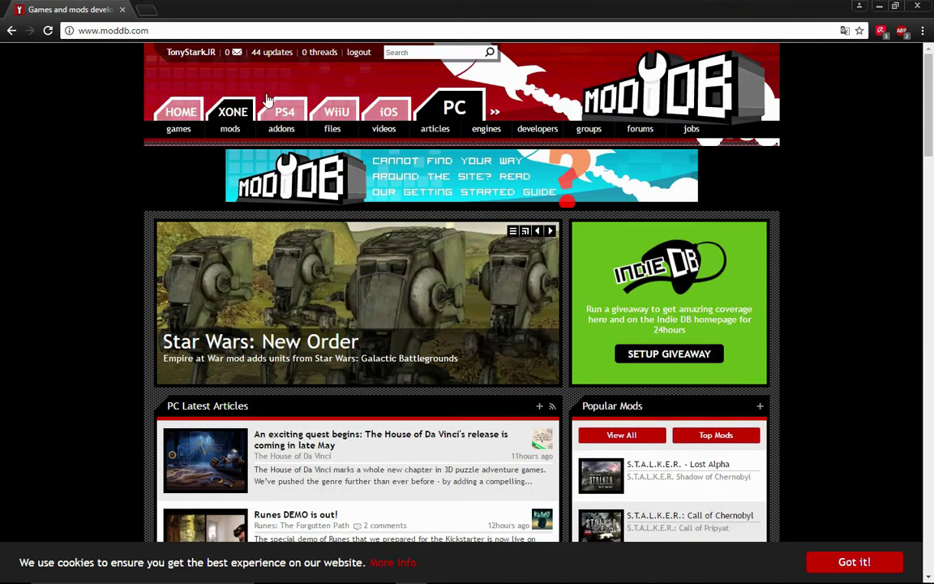
# - Search Mod DB for "stargate" and open the Stargate - Empire at War: Pegasus Chronicles mod page
pyautogui.click(440, 51)
pyautogui.write('stargate e')
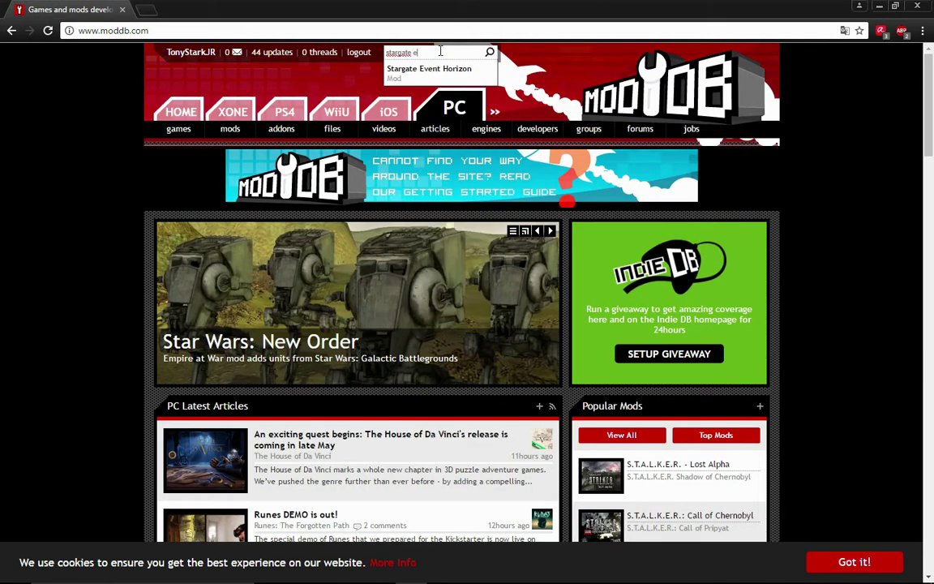
pyautogui.press('BackSpace')
pyautogui.press('BackSpace')
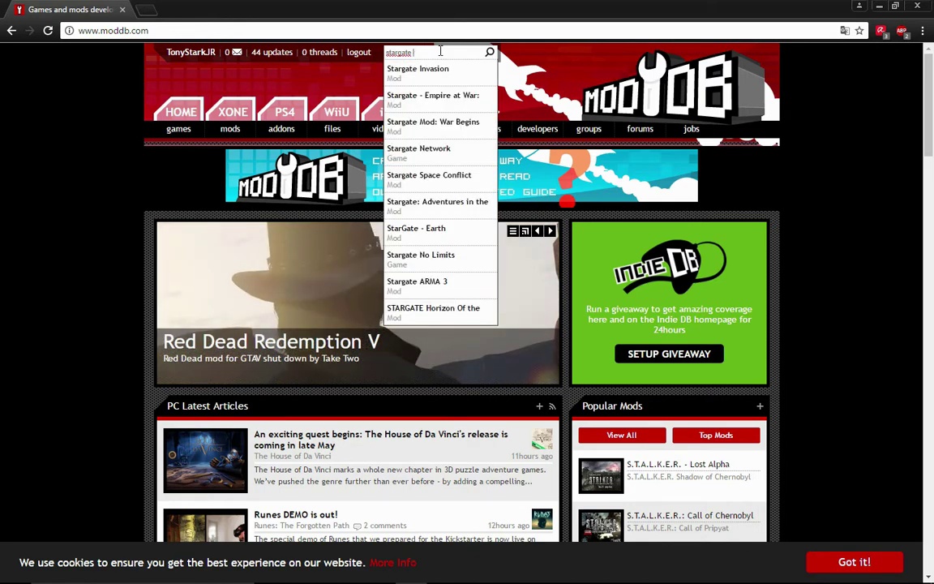
pyautogui.click(435, 100)
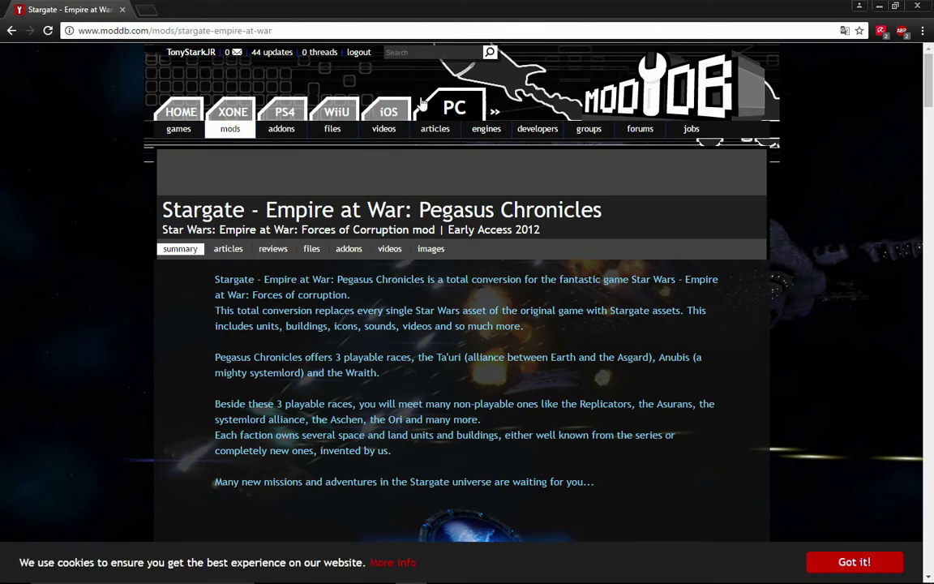
# - Find the SG EaW: TPC Launcher [Installer/Auto-Updater] among the mod's files and open its page in a new tab
pyautogui.scroll(-9, 183, 346)
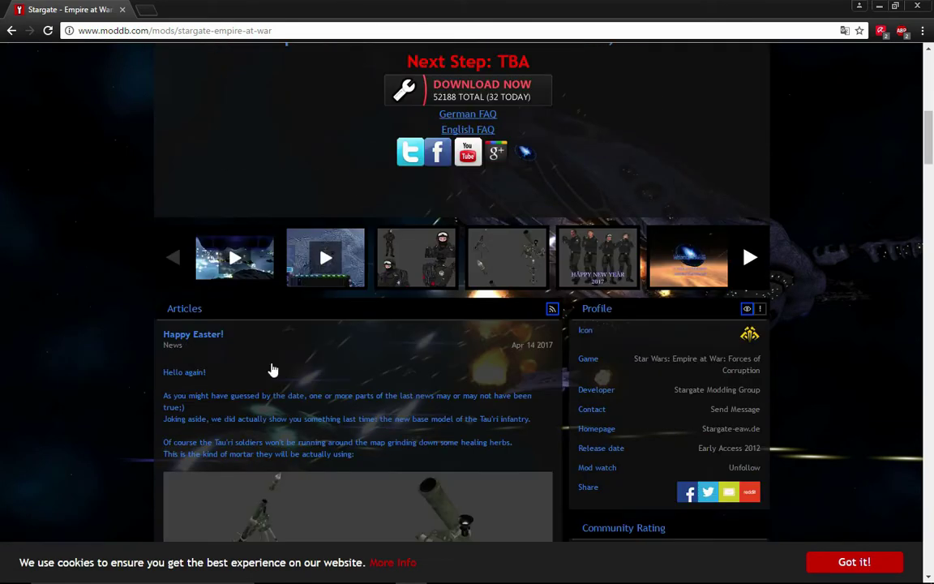
pyautogui.scroll(-6, 272, 370)
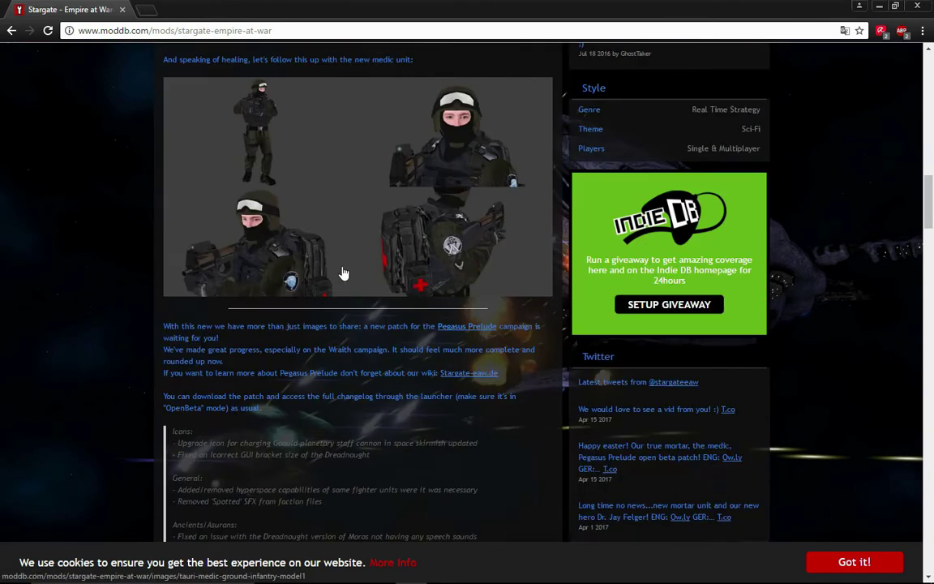
pyautogui.scroll(9, 341, 272)
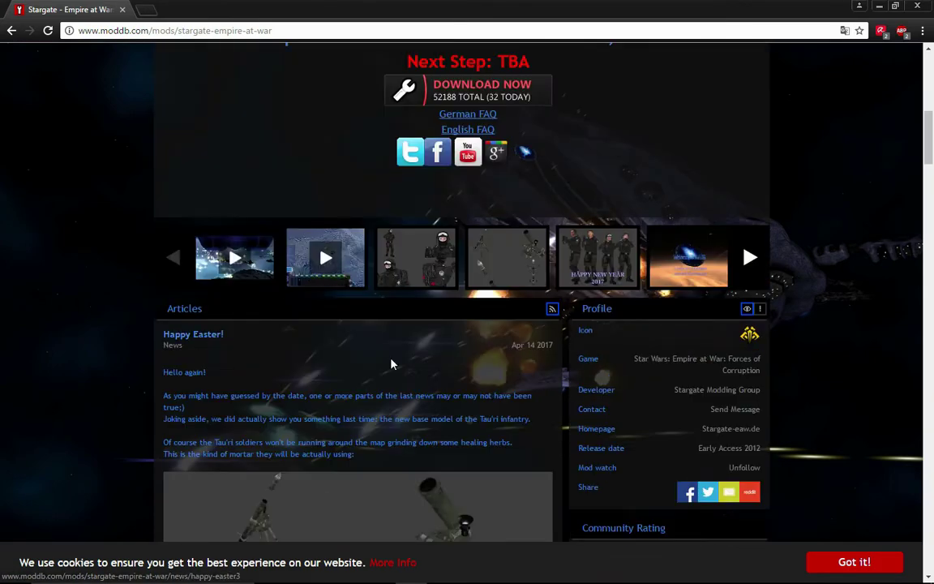
pyautogui.scroll(-20, 319, 350)
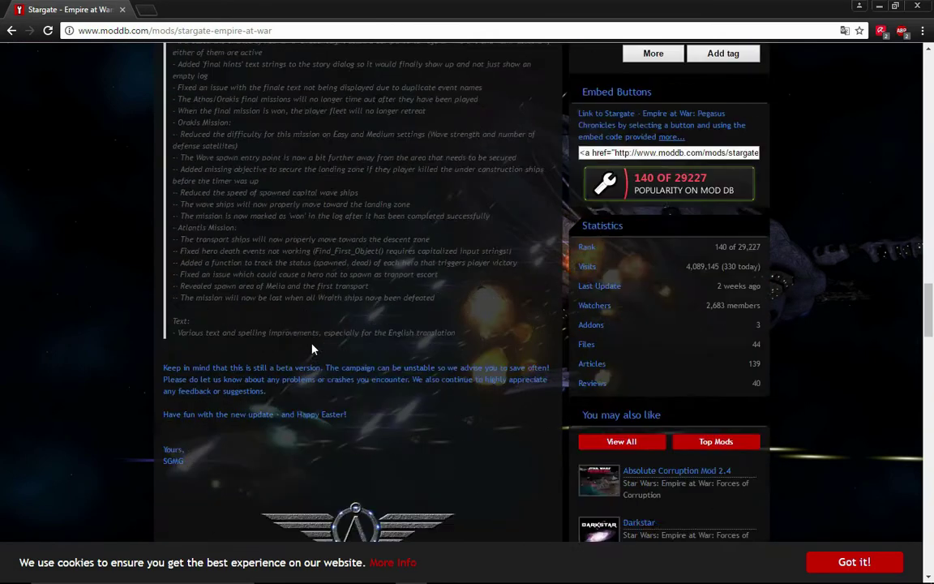
pyautogui.scroll(-3, 147, 289)
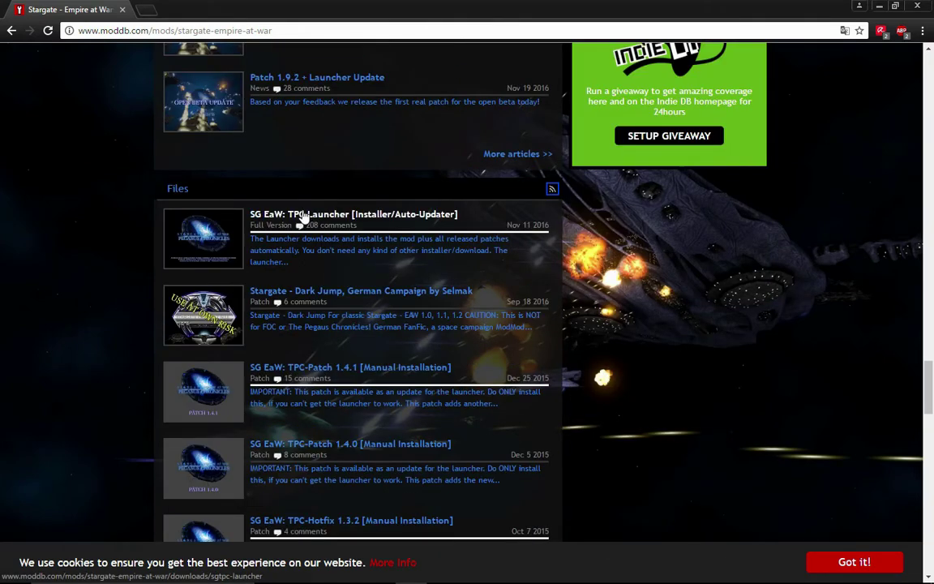
pyautogui.middleClick(301, 215)
pyautogui.hotkey('ctrl', 'Tab')
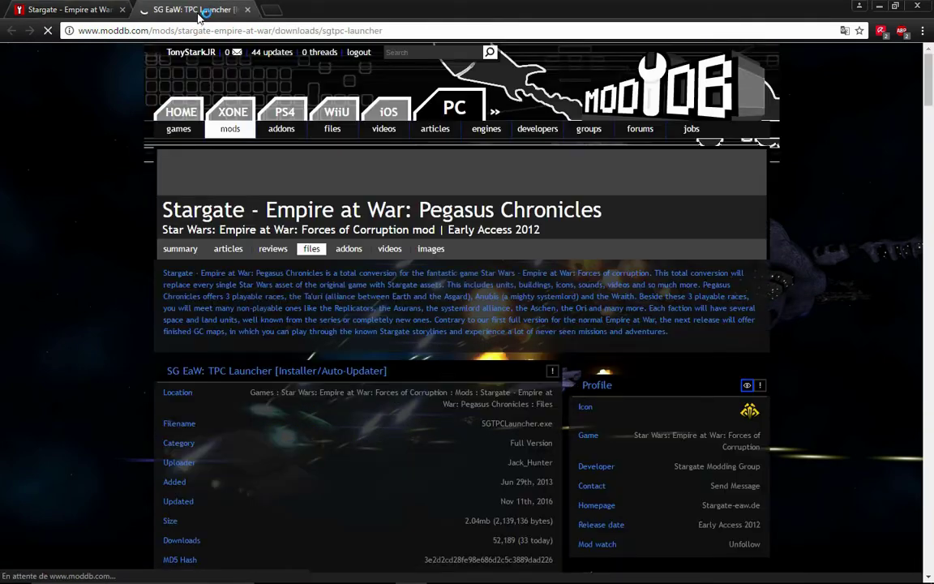
# - Download SGTPCLauncher.exe from its file page and close the download pop-up
pyautogui.scroll(-3, 239, 254)
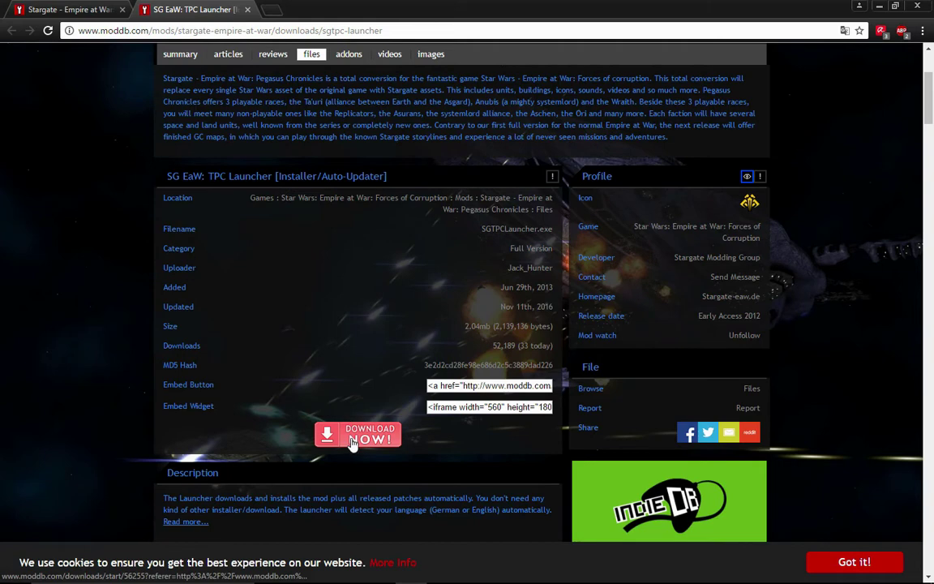
pyautogui.click(361, 433)
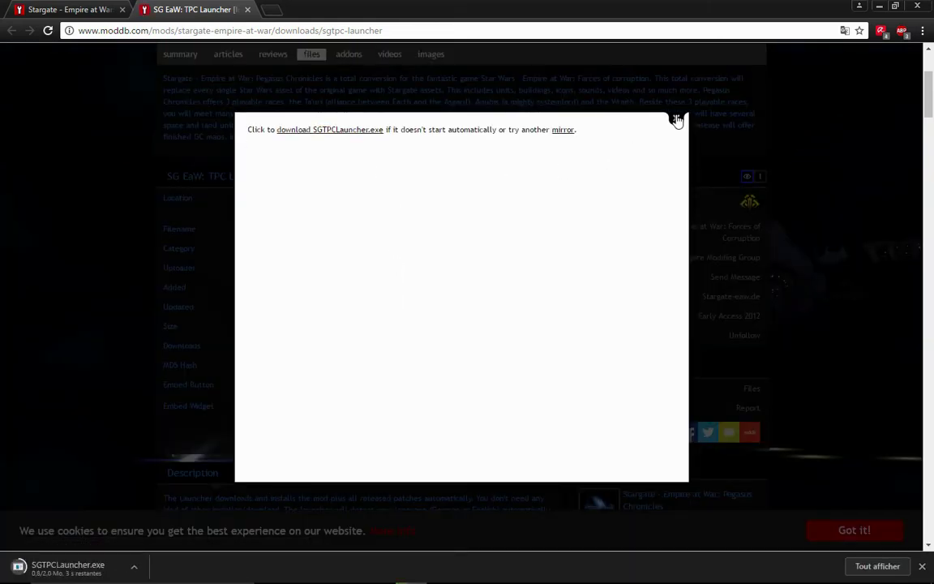
pyautogui.click(677, 120)
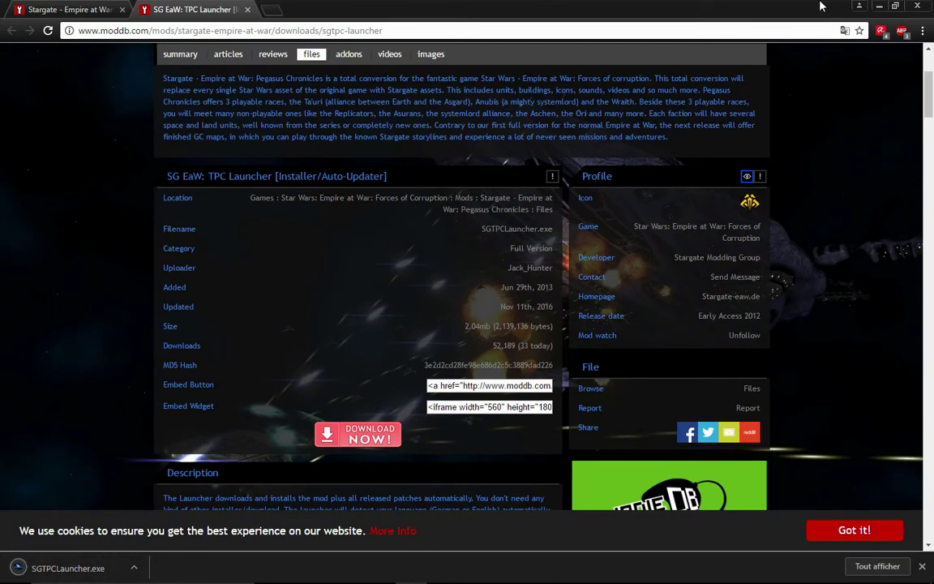
# - Switch to the corruption folder, reduce its window, and move SGTPCLauncher.exe from the desktop into it
pyautogui.hotkey('alt', 'Tab')
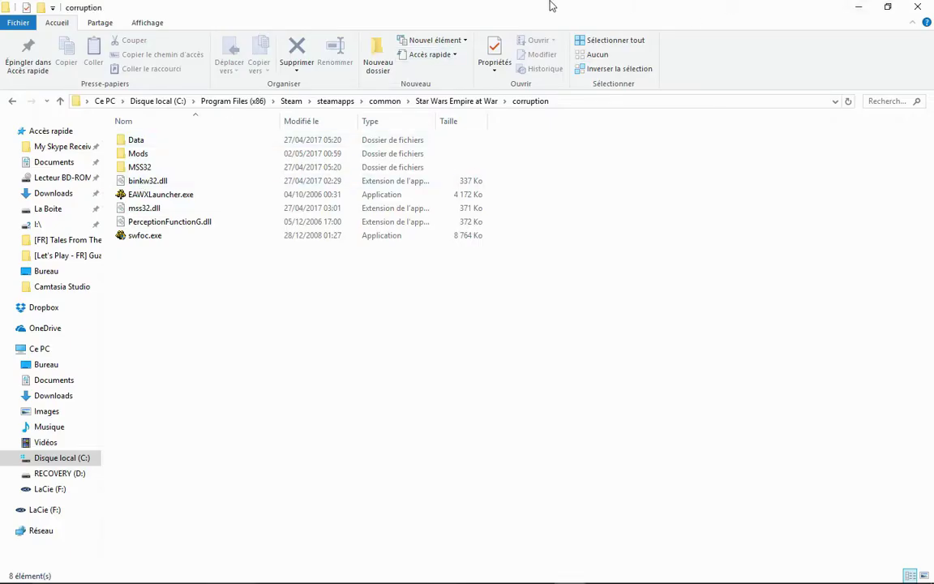
pyautogui.doubleClick(567, 30)
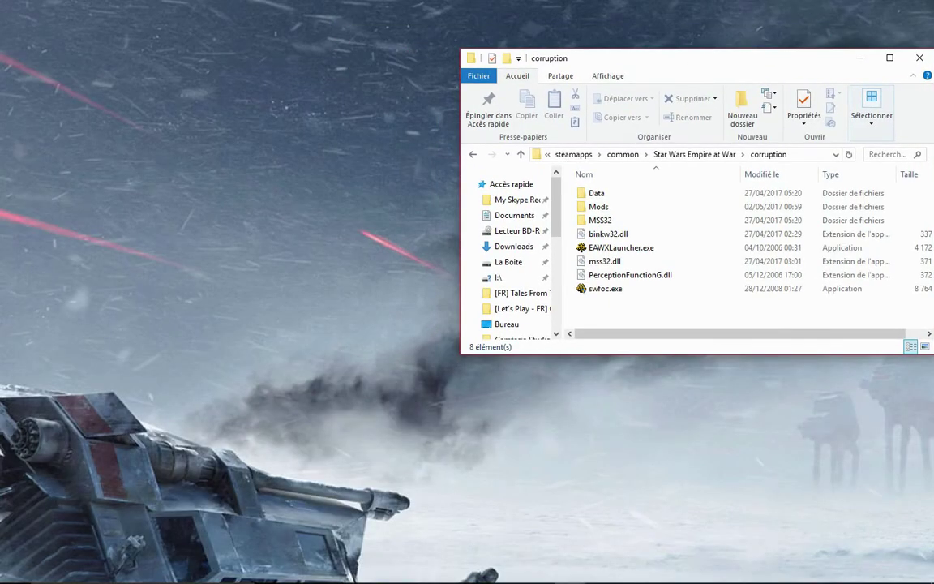
pyautogui.moveTo(28, 18); pyautogui.dragTo(604, 317)
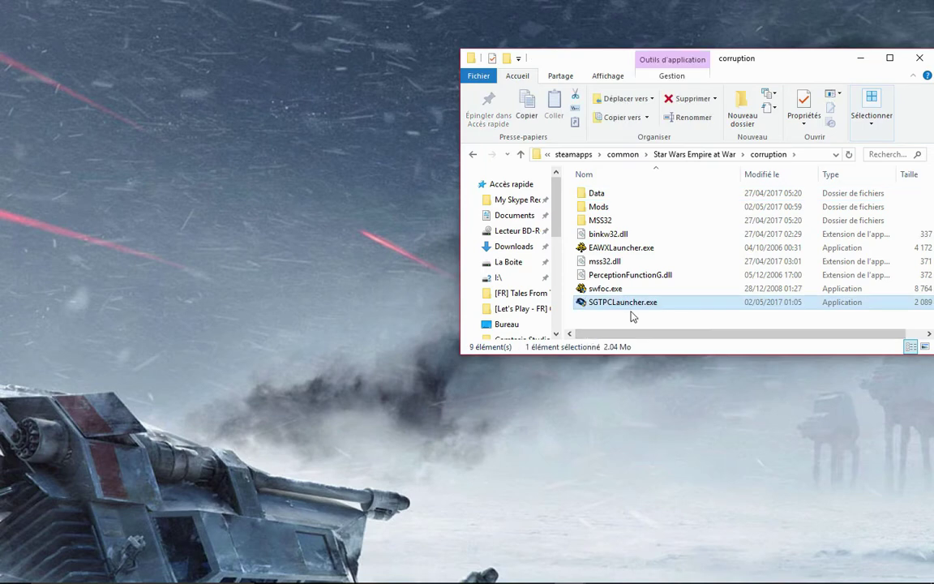
# - Copy SGTPCLauncher.exe in the corruption folder and paste it on the desktop as a shortcut
pyautogui.rightClick(612, 302)
pyautogui.click(659, 504)
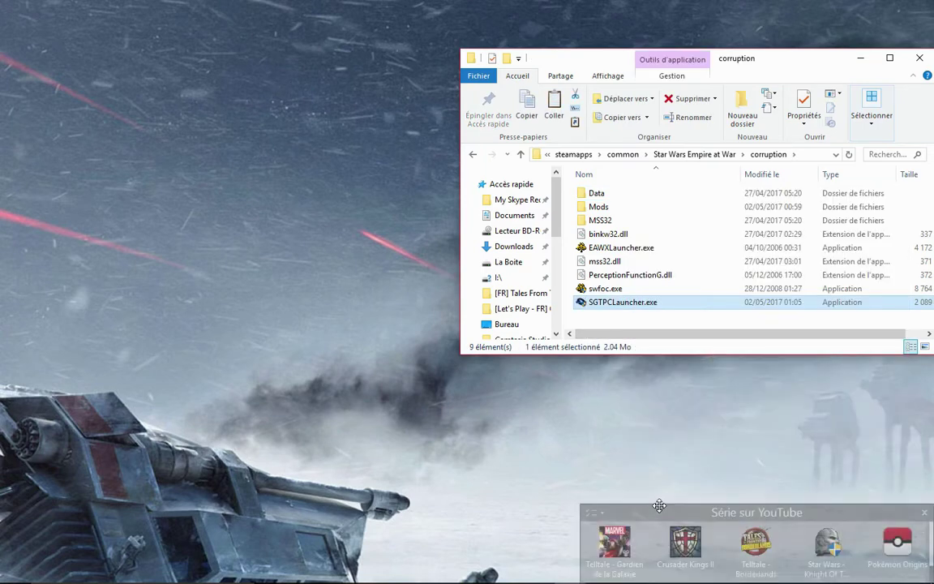
pyautogui.rightClick(275, 221)
pyautogui.click(323, 310)
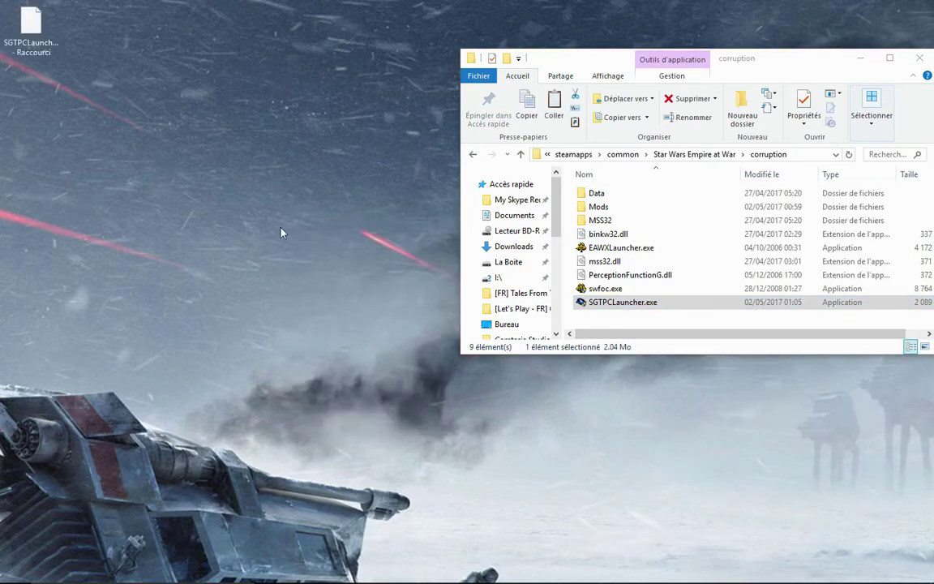
# - Rename the desktop shortcut to SGTPCLauncher by removing the ".exe - Raccourci" ending
pyautogui.click(302, 175)
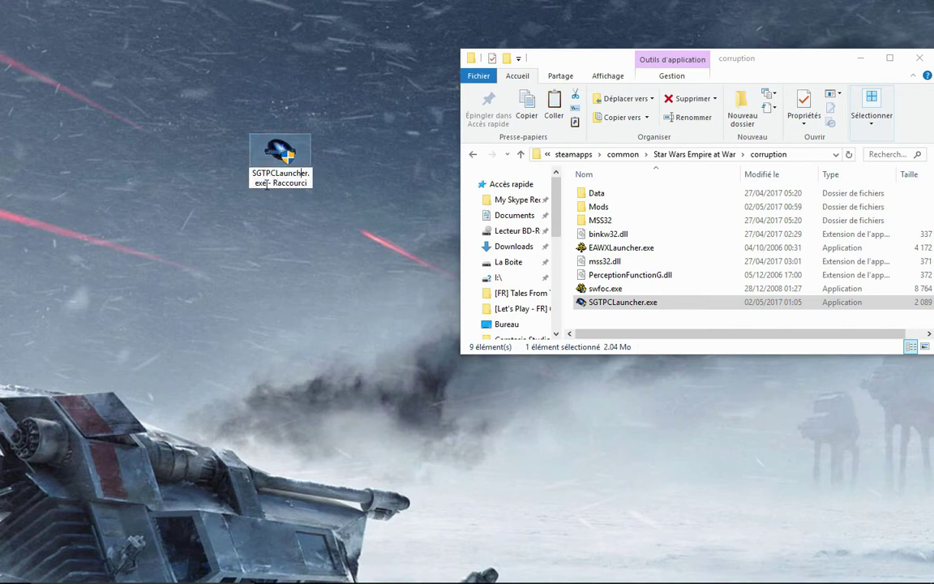
pyautogui.moveTo(308, 172); pyautogui.dragTo(305, 199)
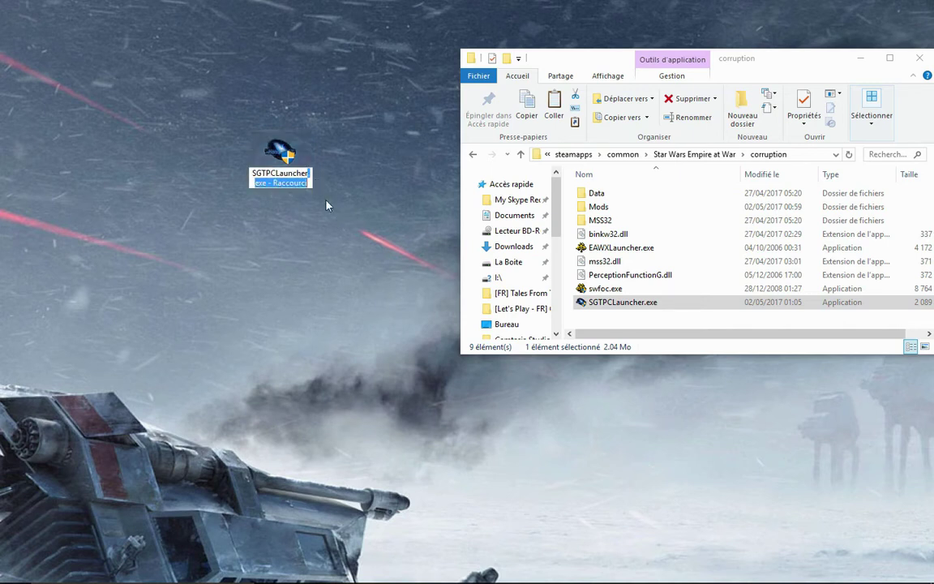
pyautogui.press('BackSpace')
pyautogui.press('Return')
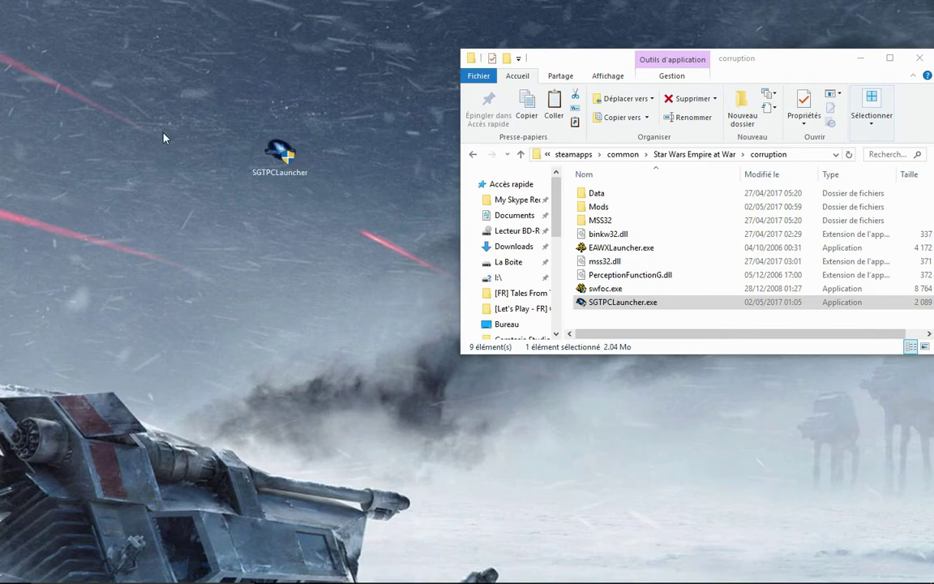
# - Check the run-as-administrator option in the compatibility properties of the SGTPCLauncher shortcut
pyautogui.rightClick(286, 154)
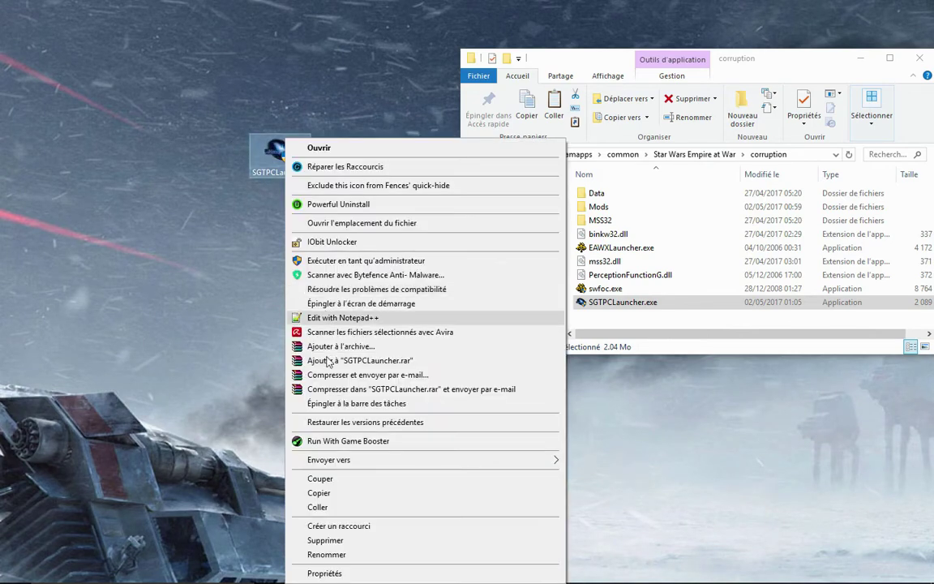
pyautogui.click(305, 507)
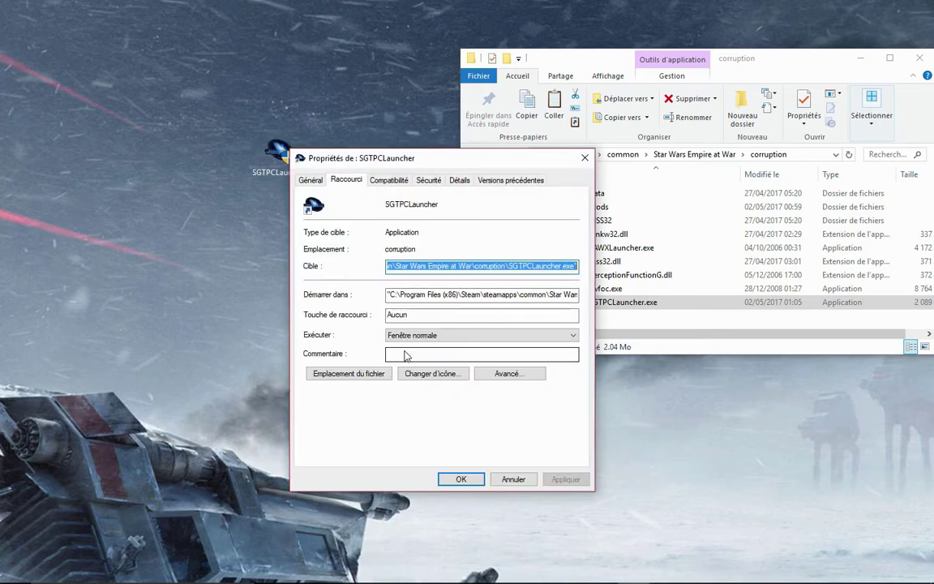
pyautogui.click(381, 180)
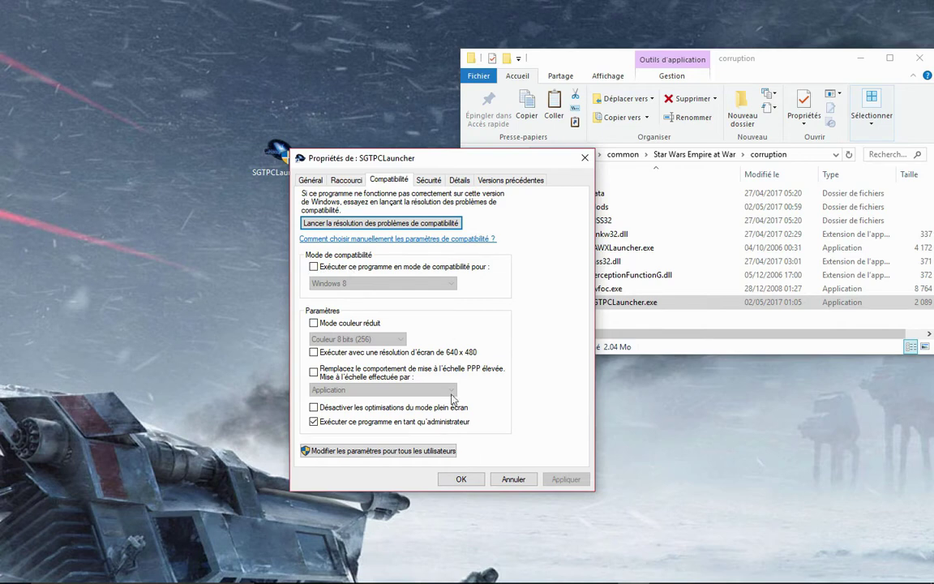
pyautogui.click(459, 478)
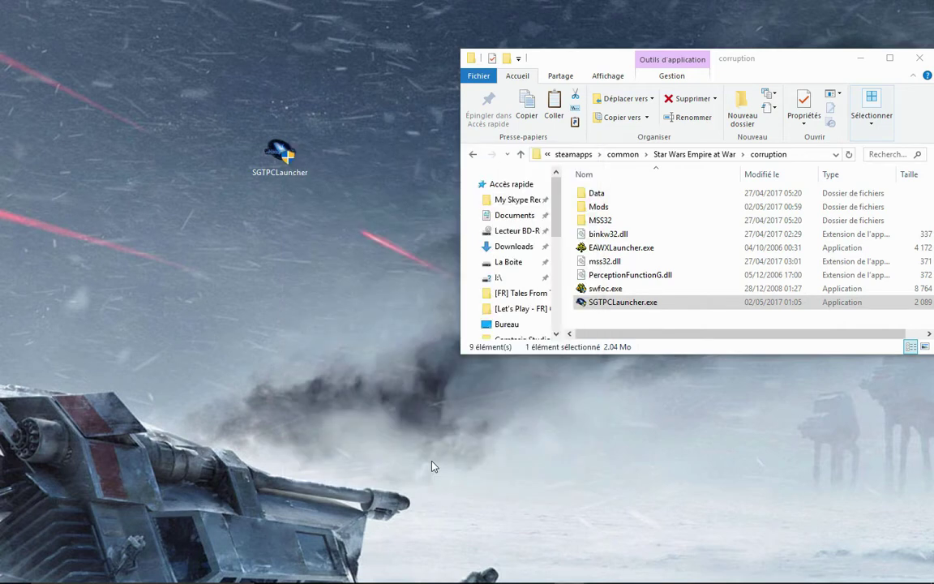
# - Start the Stargate launcher from the desktop shortcut and view the languages offered in its general settings
pyautogui.doubleClick(283, 159)
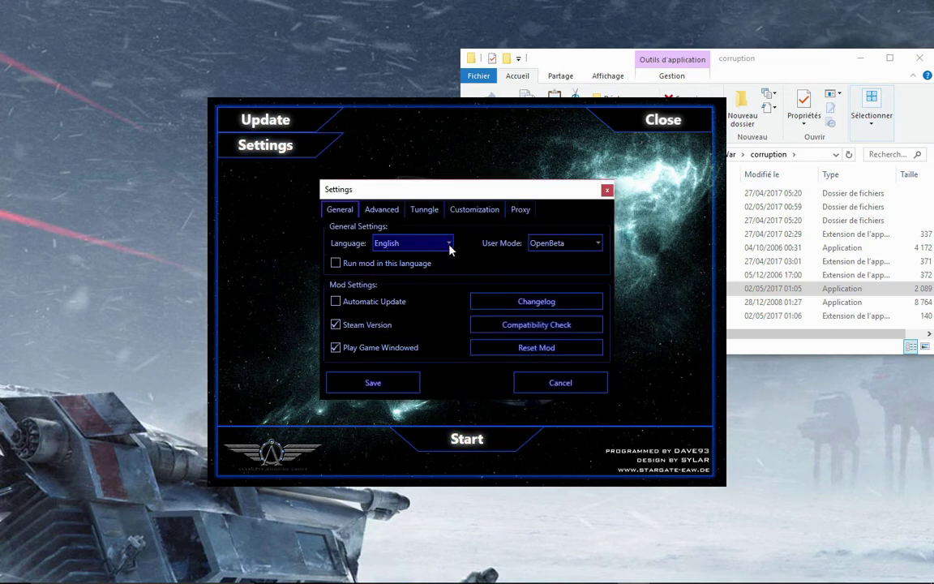
pyautogui.click(446, 245)
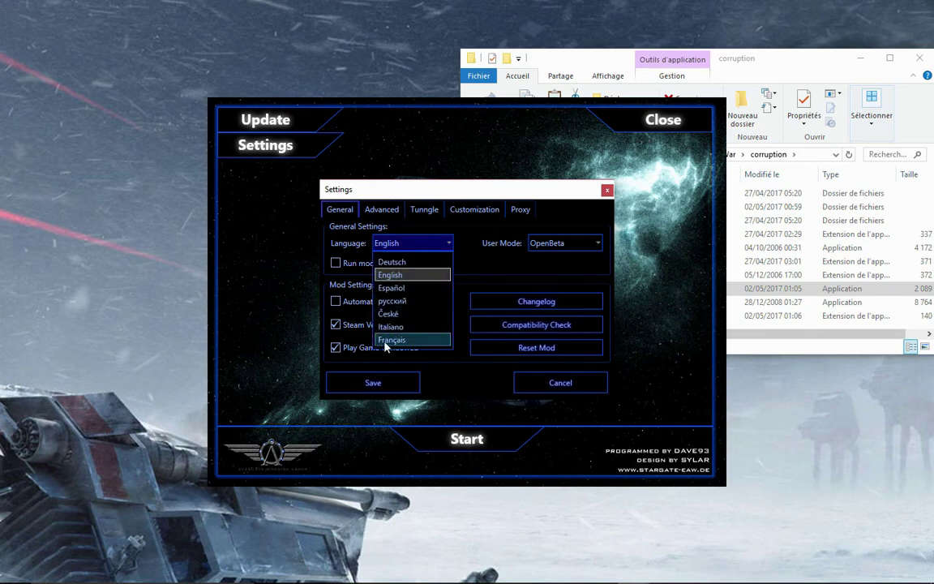
pyautogui.click(444, 235)
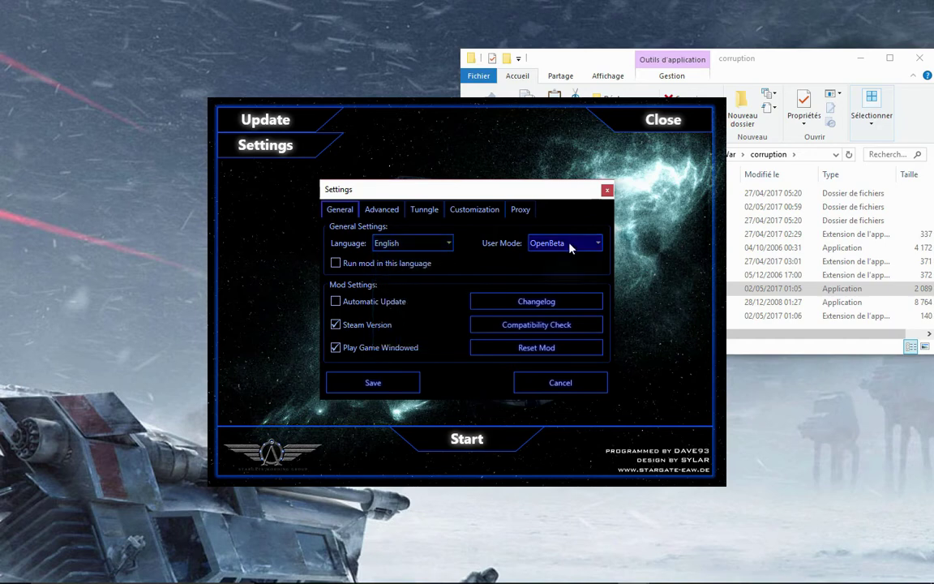
# - Set the launcher's user mode to User and switch it back to OpenBeta
pyautogui.click(572, 243)
pyautogui.click(556, 264)
pyautogui.click(583, 245)
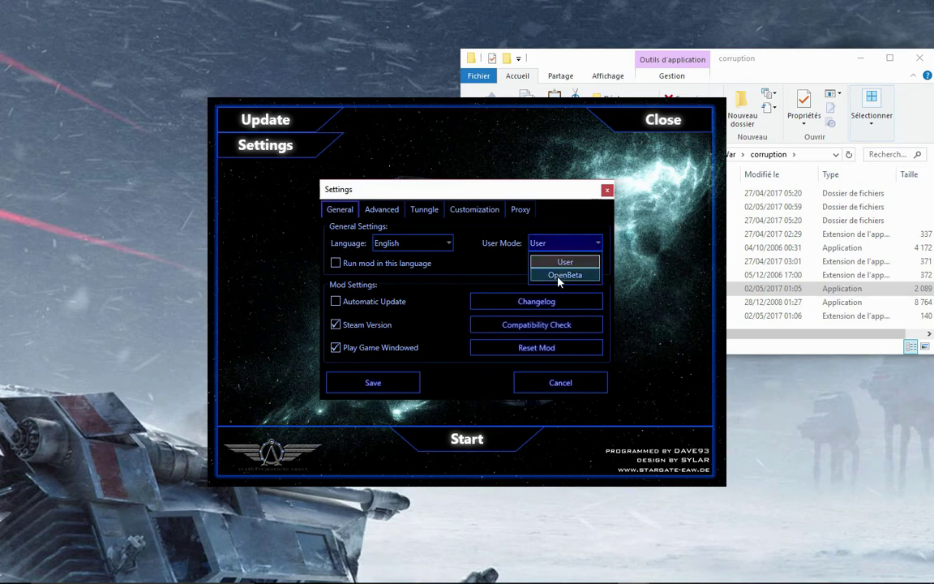
pyautogui.click(559, 276)
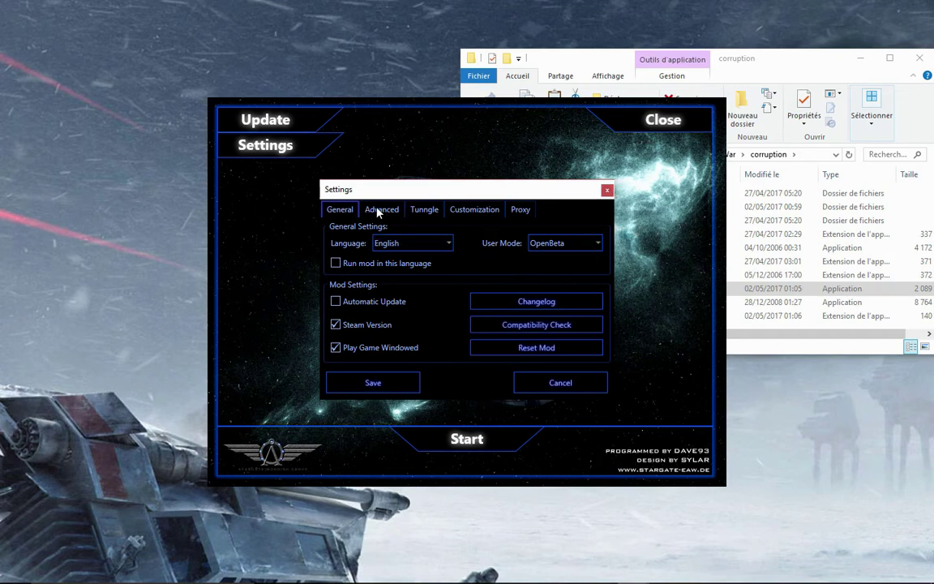
# - Set the launcher's language to Français and switch it back to English
pyautogui.click(335, 326)
pyautogui.click(381, 243)
pyautogui.click(393, 340)
pyautogui.click(449, 245)
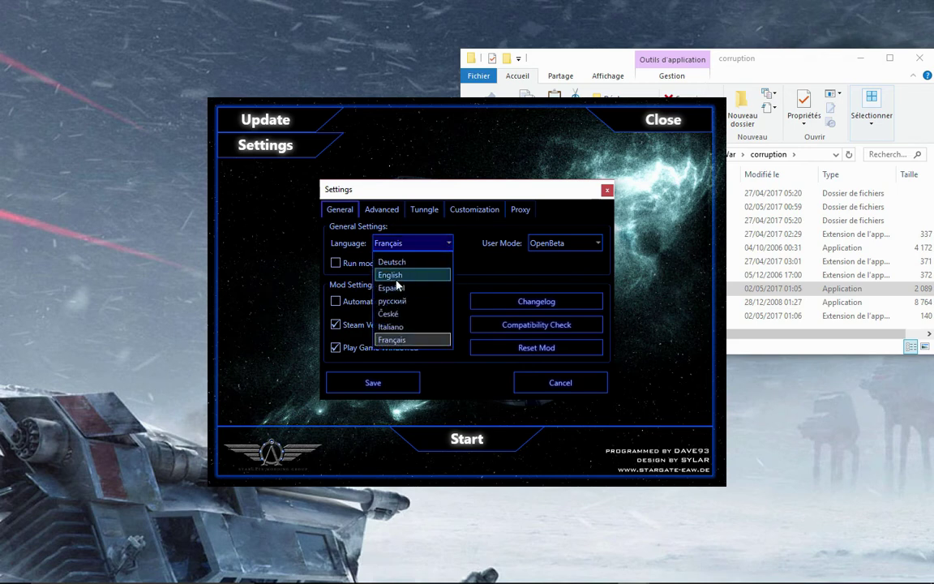
pyautogui.click(392, 276)
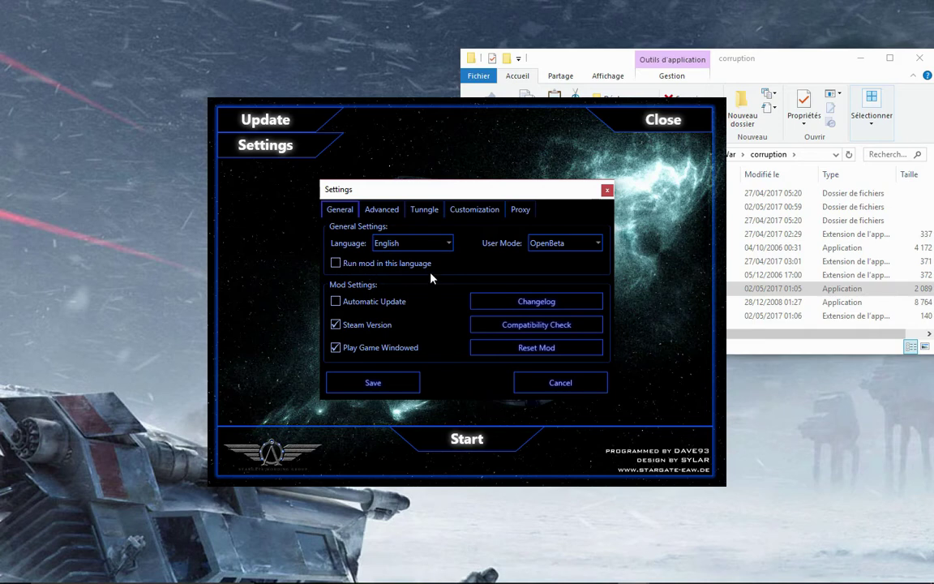
# - Examine the launcher's advanced settings and the contents of the game's Mods folder, and return to the launcher settings
pyautogui.click(383, 210)
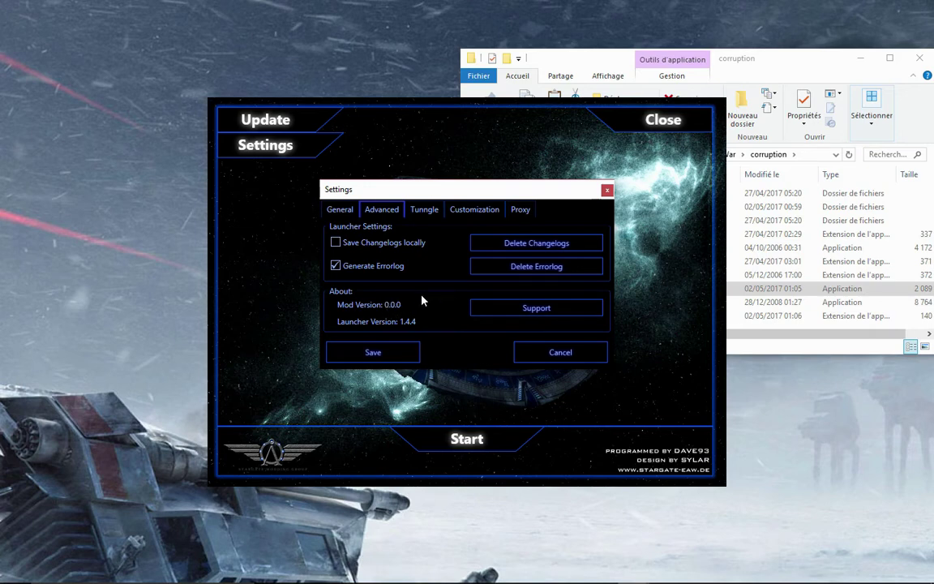
pyautogui.click(795, 352)
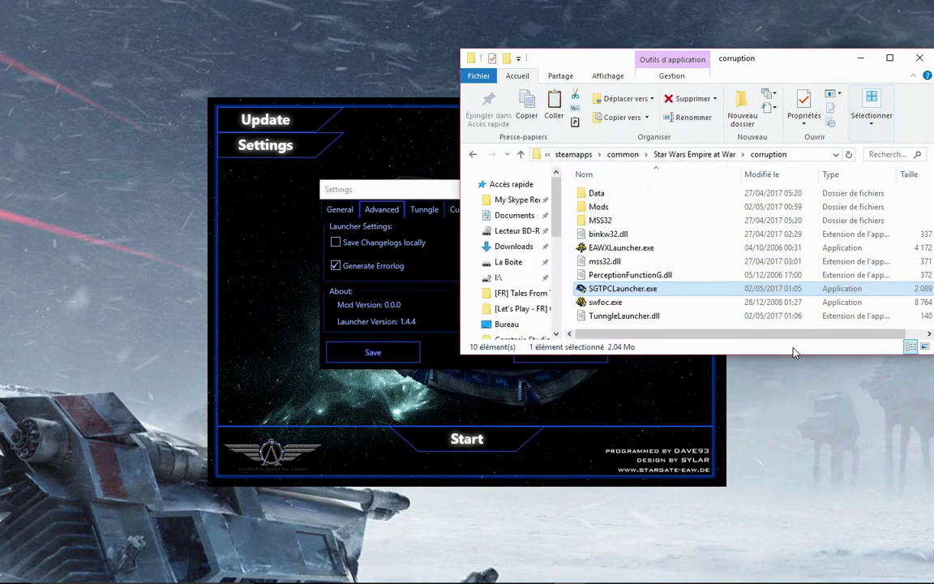
pyautogui.doubleClick(604, 208)
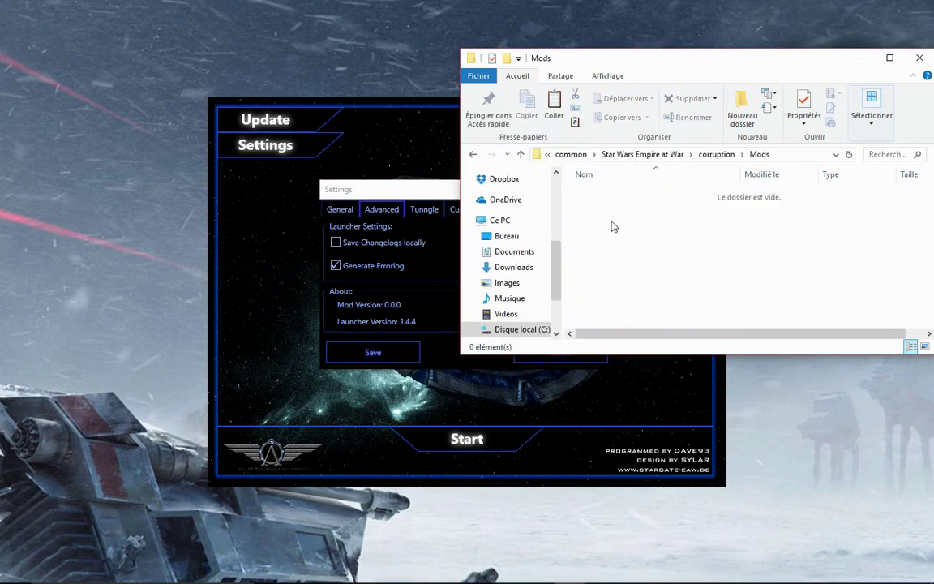
pyautogui.click(392, 301)
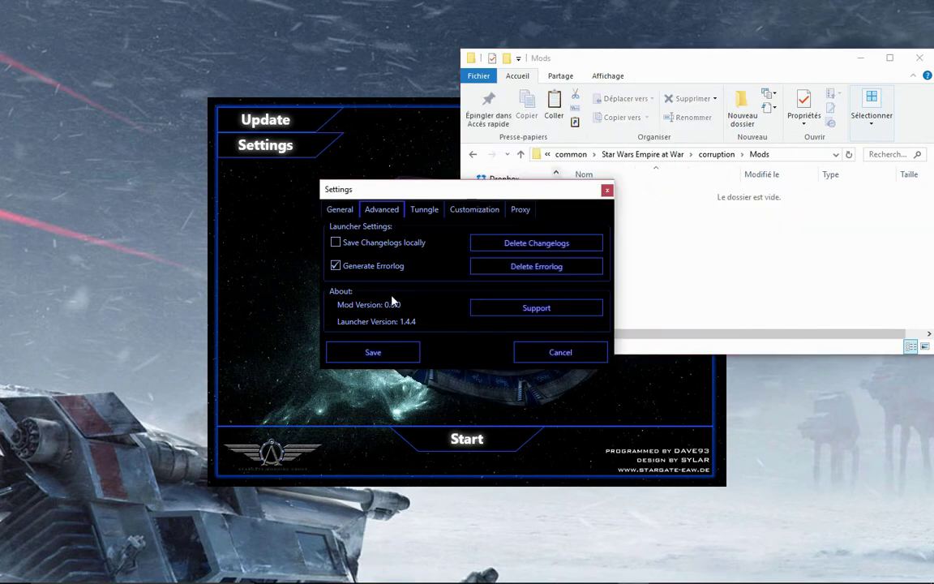
# - Reset the mod from the launcher's general settings and confirm deleting the currently installed mod
pyautogui.click(340, 209)
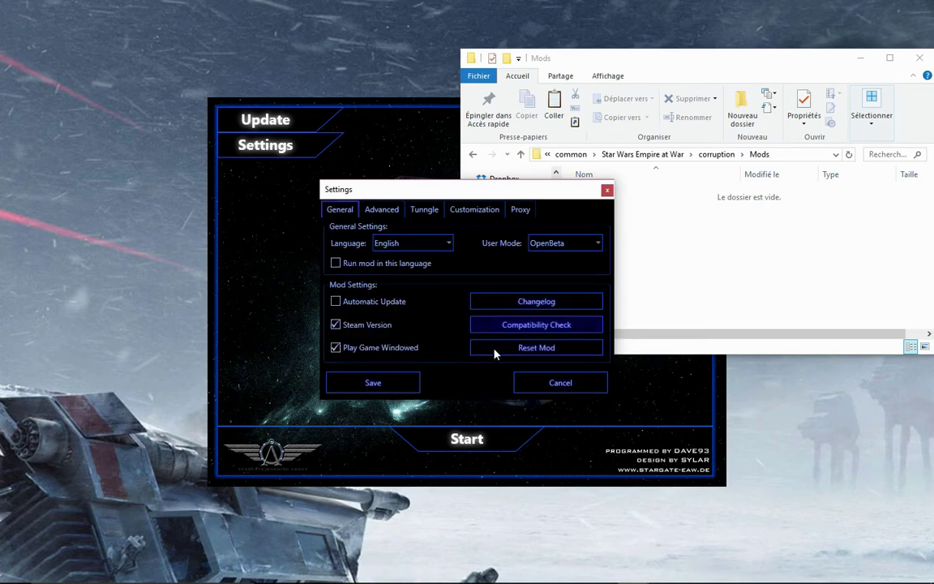
pyautogui.click(531, 348)
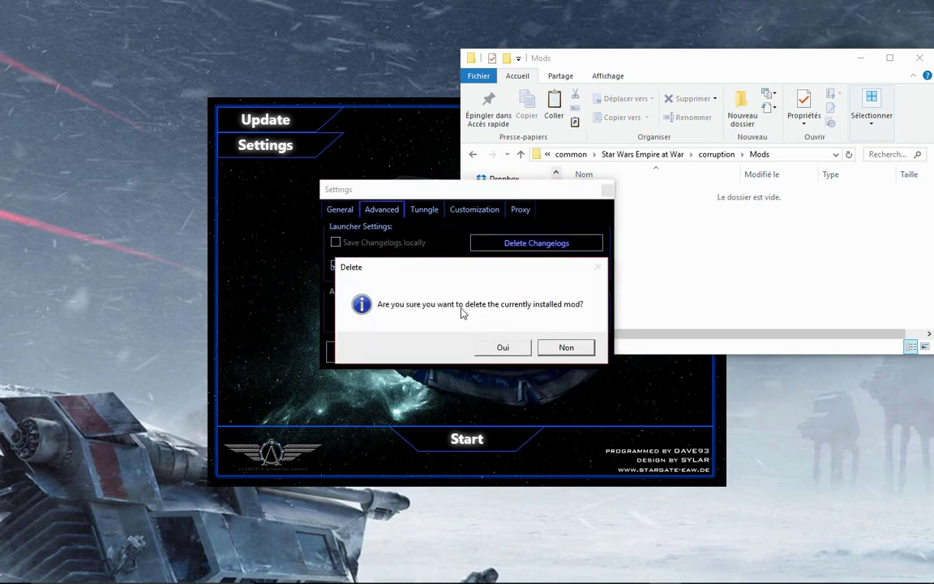
pyautogui.click(510, 347)
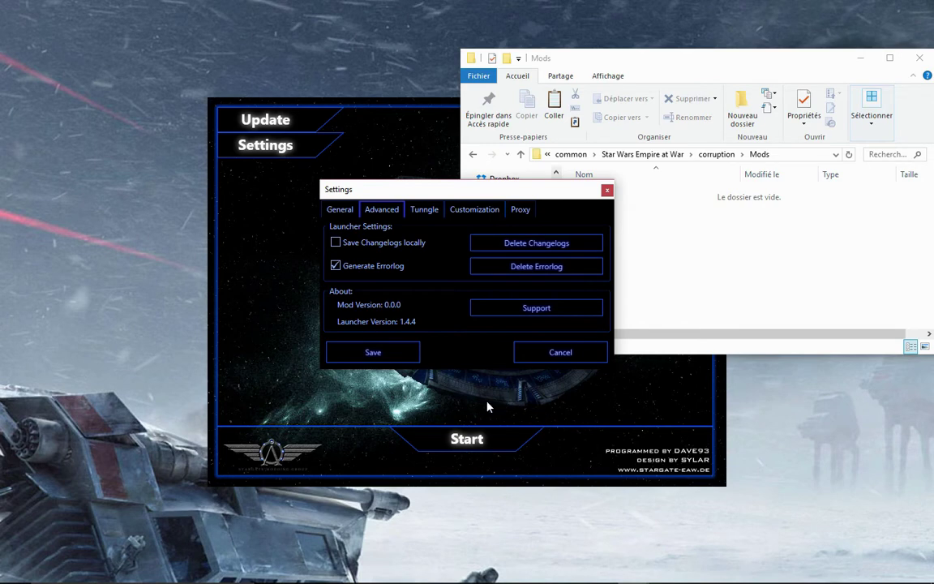
# - Save the launcher settings, allow SGTPCLauncher.exe to run again, and check for updates
pyautogui.click(383, 354)
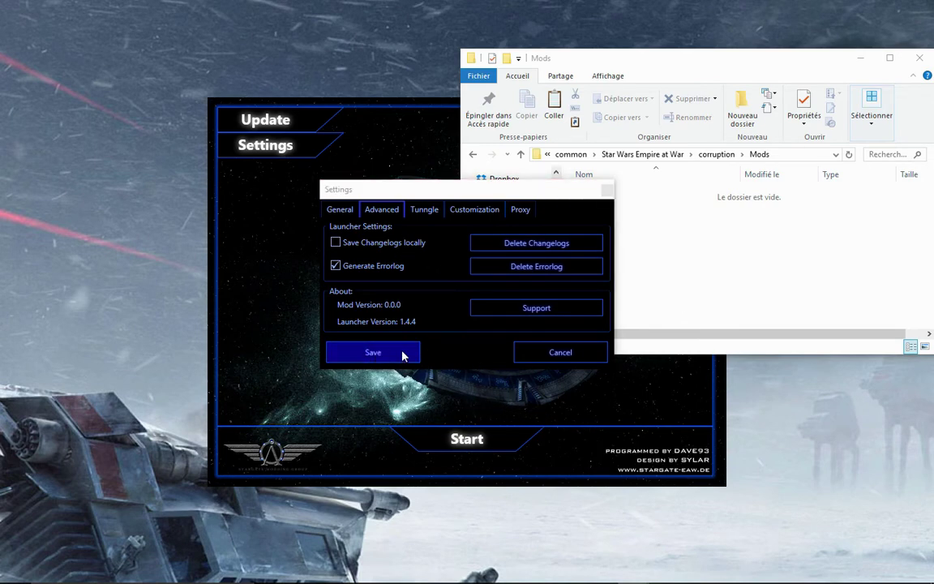
pyautogui.click(513, 318)
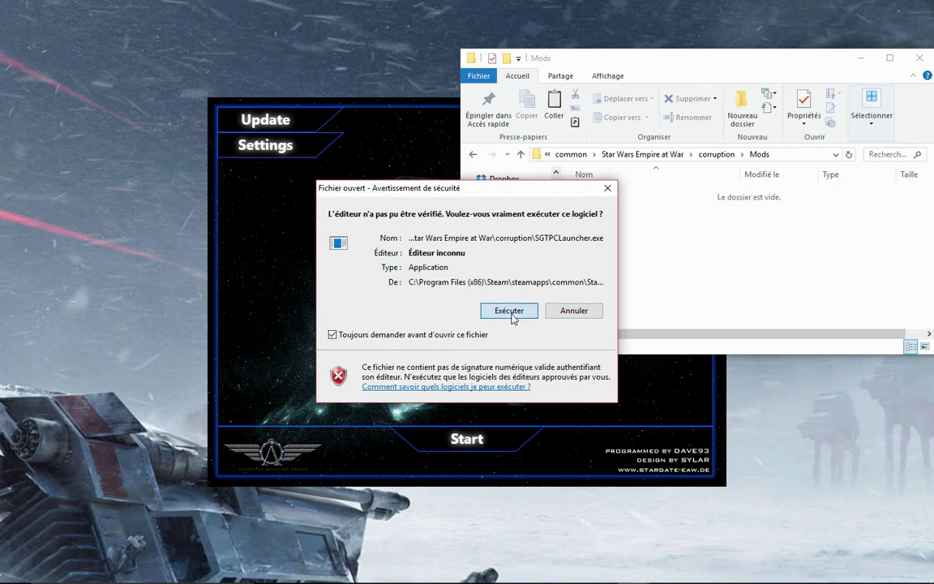
pyautogui.click(512, 319)
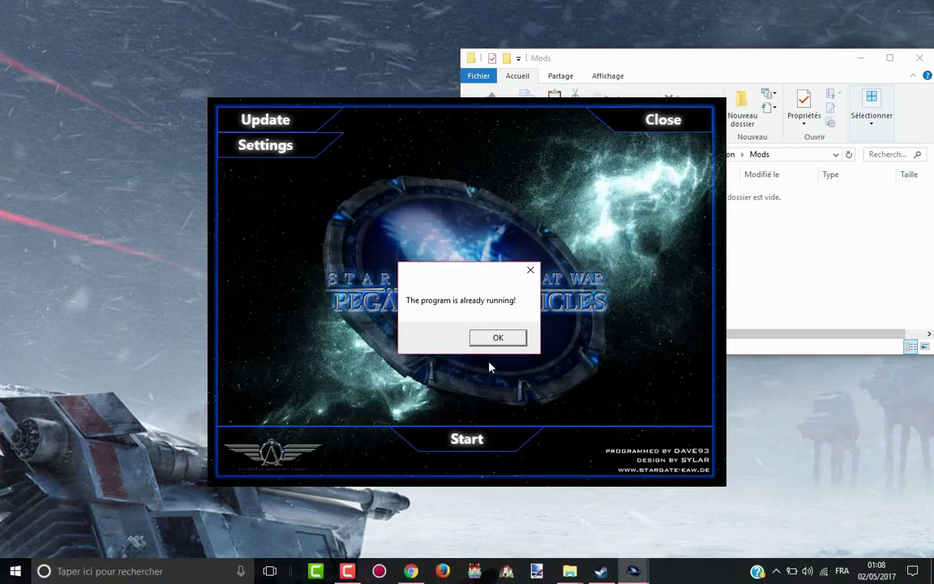
pyautogui.click(497, 338)
pyautogui.click(266, 119)
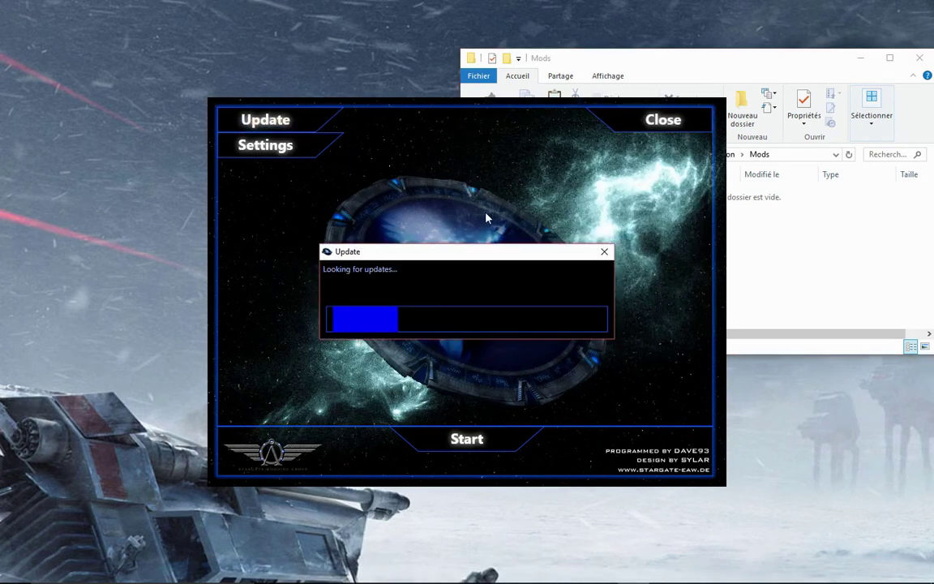
# - Examine the launcher's Advanced, Tunngle, Customization and Proxy settings, including the factions offered for dashboard changes, and return to the general settings
pyautogui.click(300, 148)
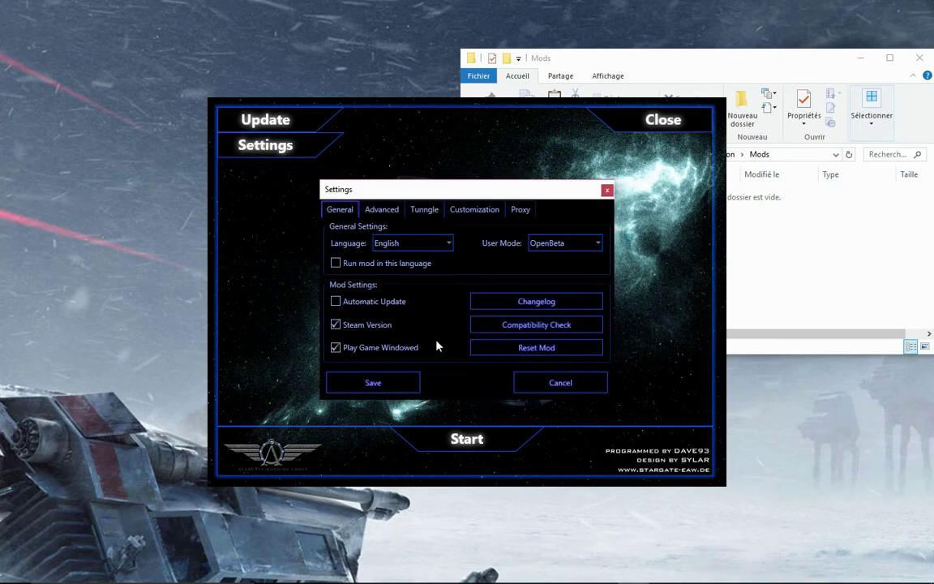
pyautogui.click(381, 209)
pyautogui.click(436, 210)
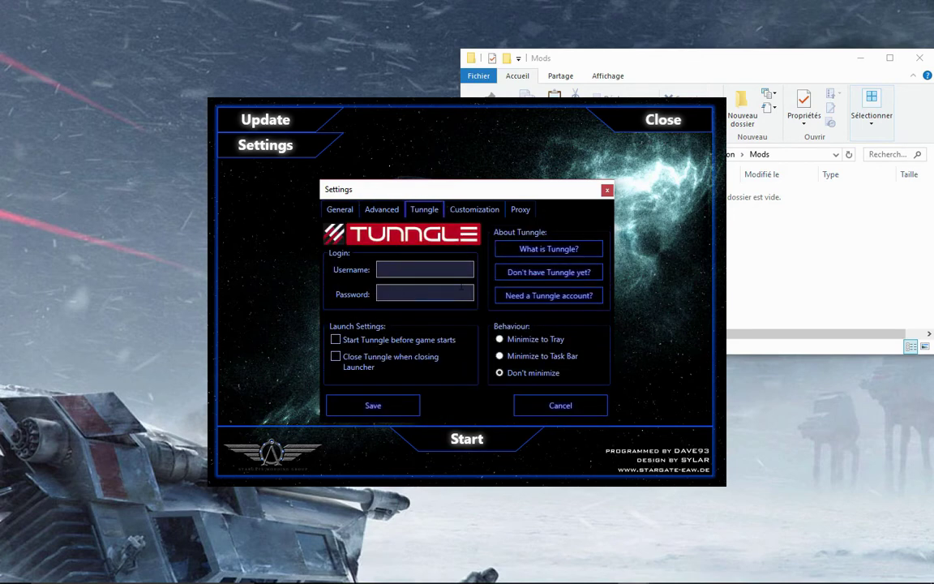
pyautogui.click(479, 211)
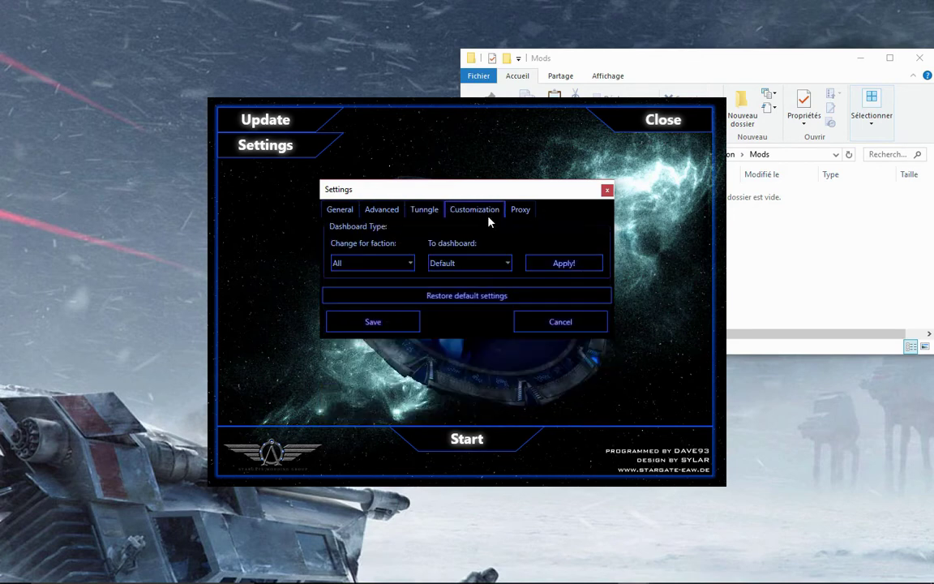
pyautogui.click(399, 264)
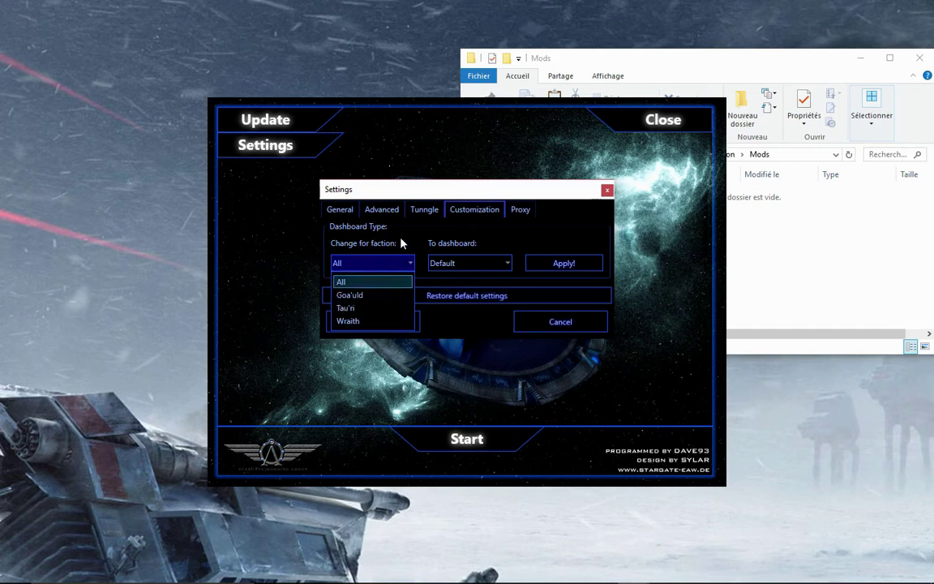
pyautogui.click(353, 240)
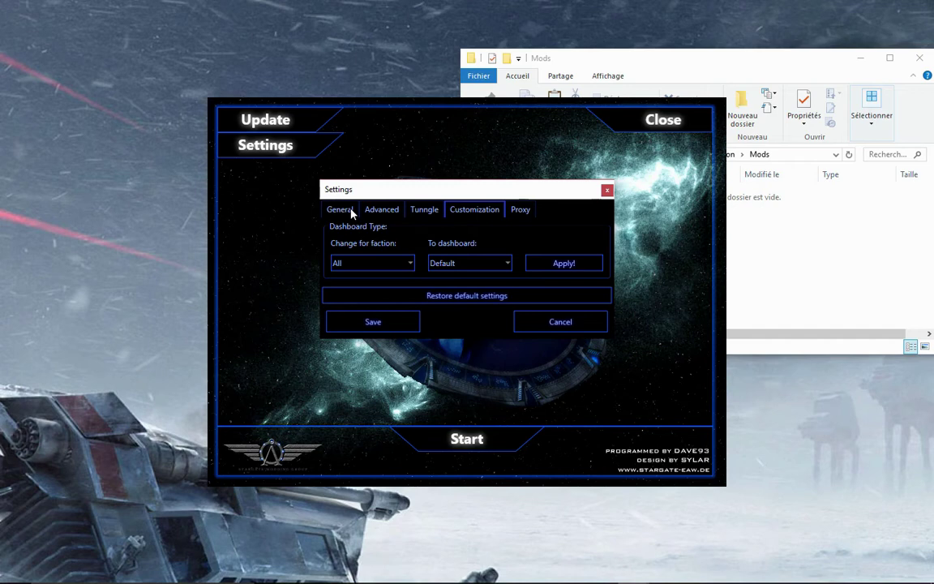
pyautogui.click(350, 265)
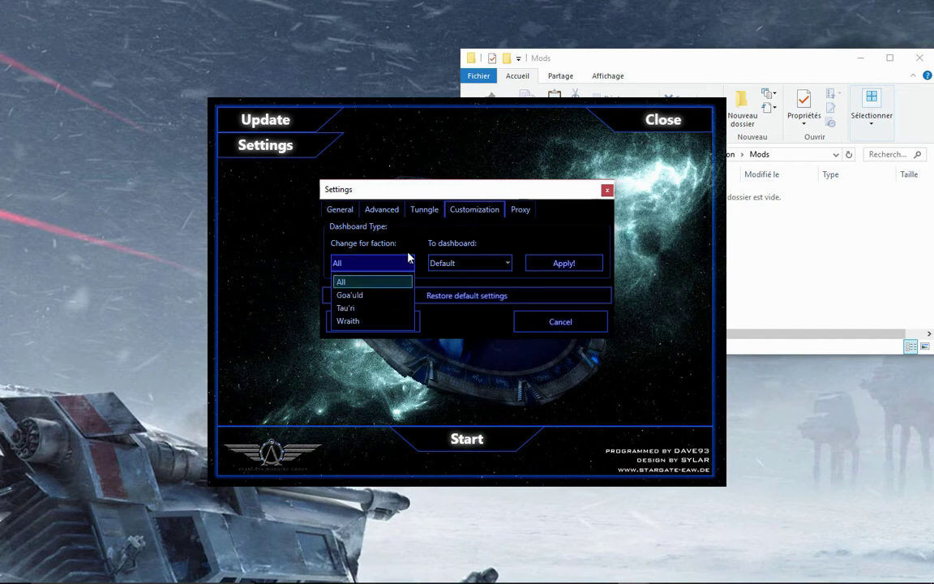
pyautogui.click(468, 228)
pyautogui.click(521, 209)
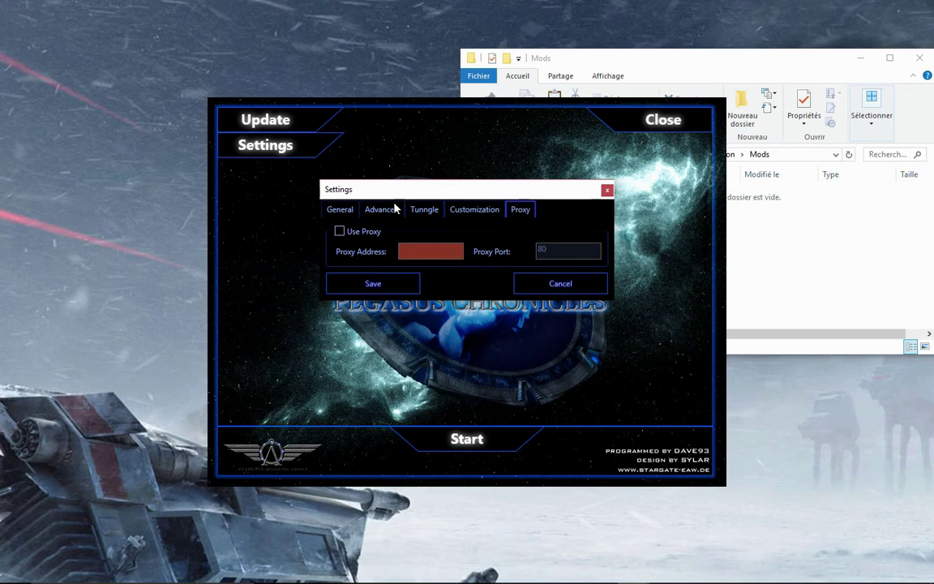
pyautogui.click(347, 213)
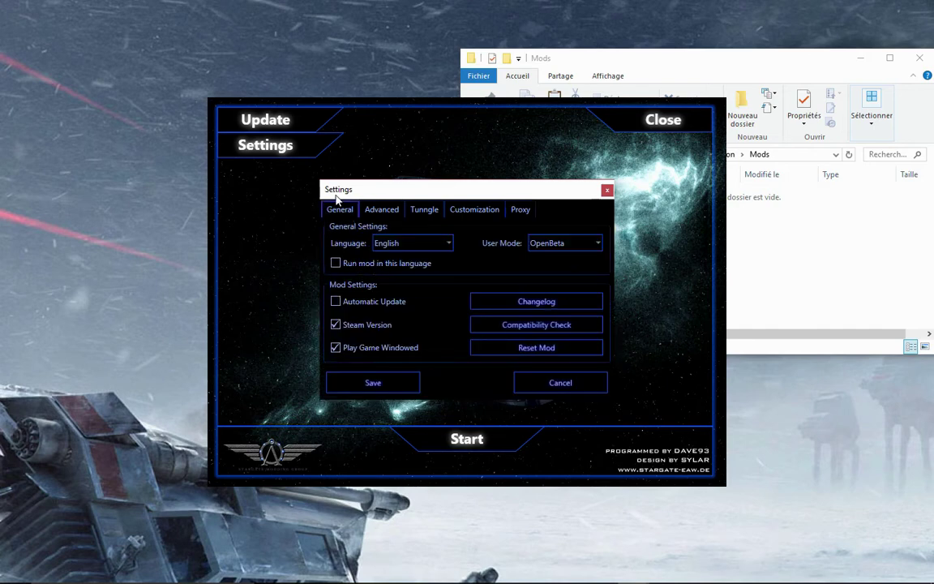
# - Save the settings, allow SGTPCLauncher.exe to run, and install the launcher update into the Star Wars Empire at War\corruption folder
pyautogui.click(382, 383)
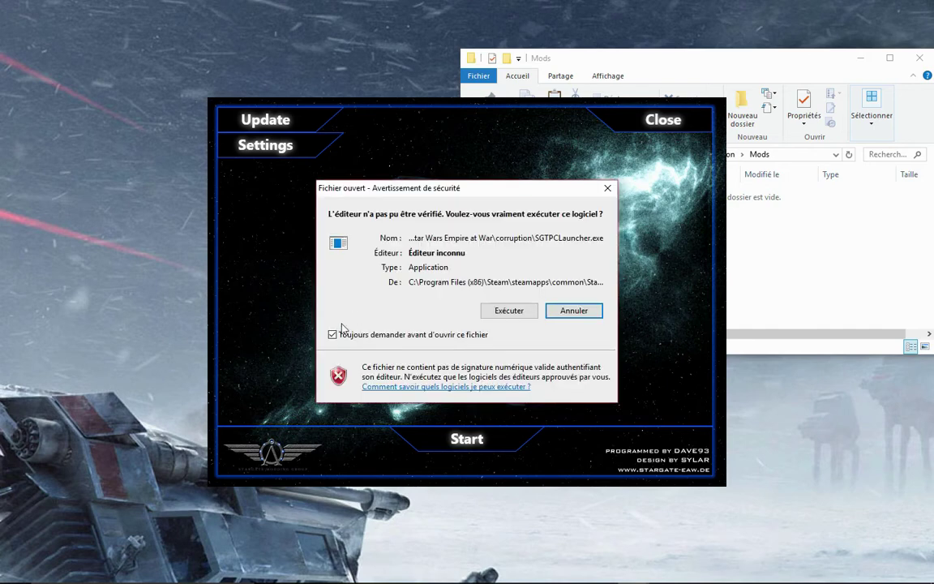
pyautogui.click(532, 313)
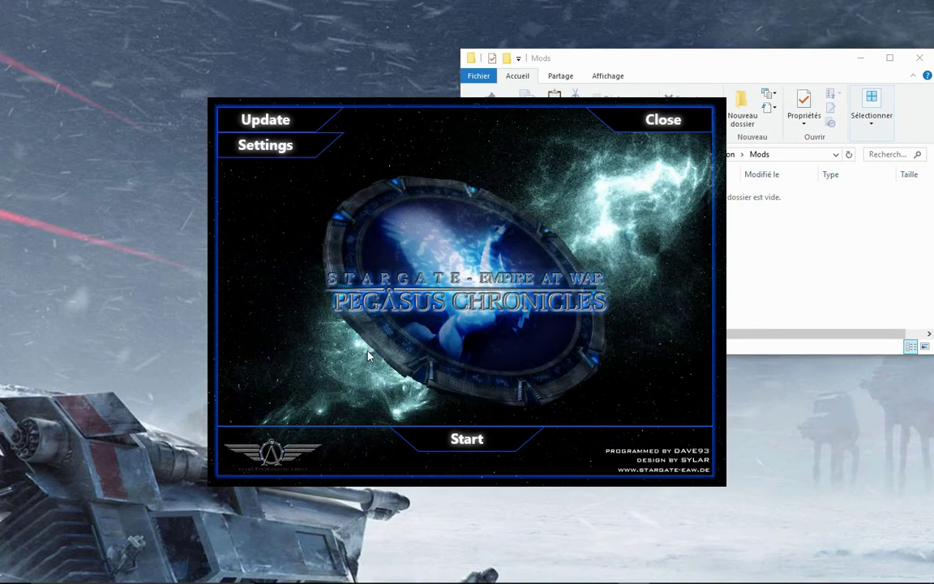
pyautogui.click(231, 110)
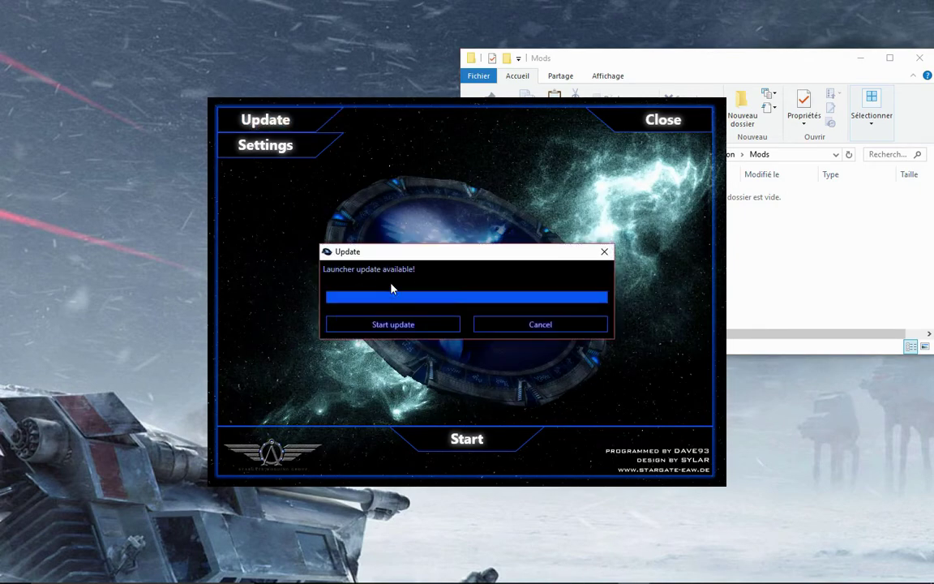
pyautogui.click(381, 328)
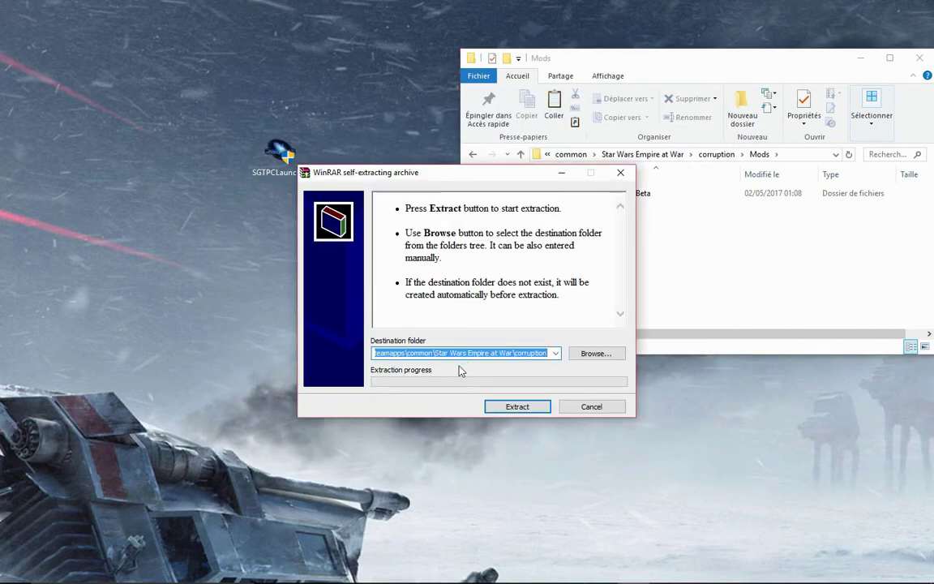
pyautogui.moveTo(451, 356); pyautogui.dragTo(576, 355)
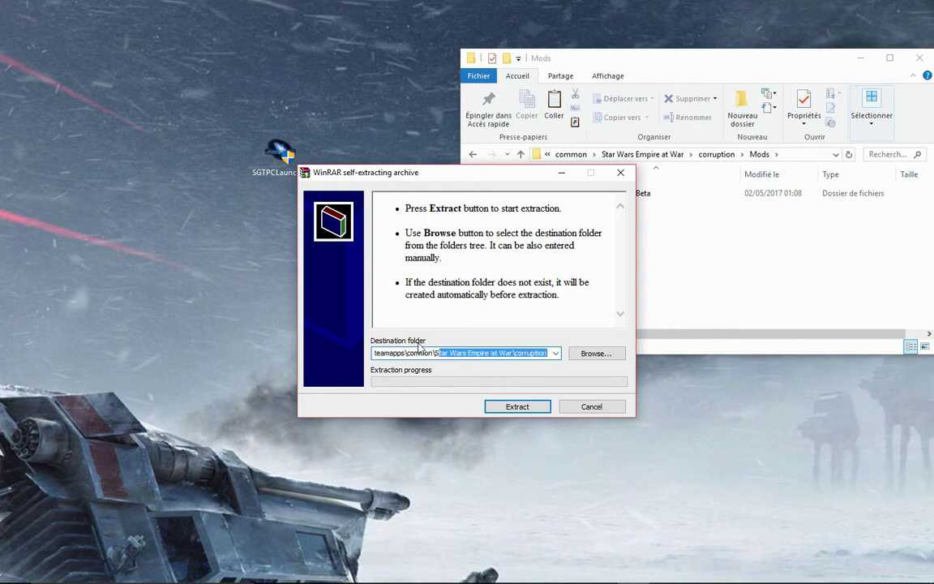
pyautogui.click(522, 408)
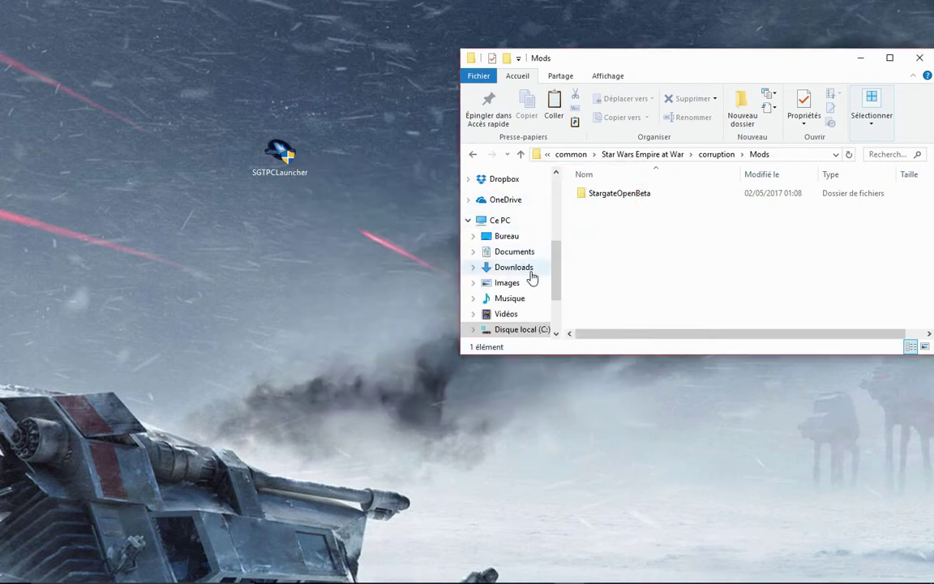
# - Examine the contents of the StargateOpenBeta mod folder and its Patches subfolder, and return to the Mods folder
pyautogui.click(610, 199)
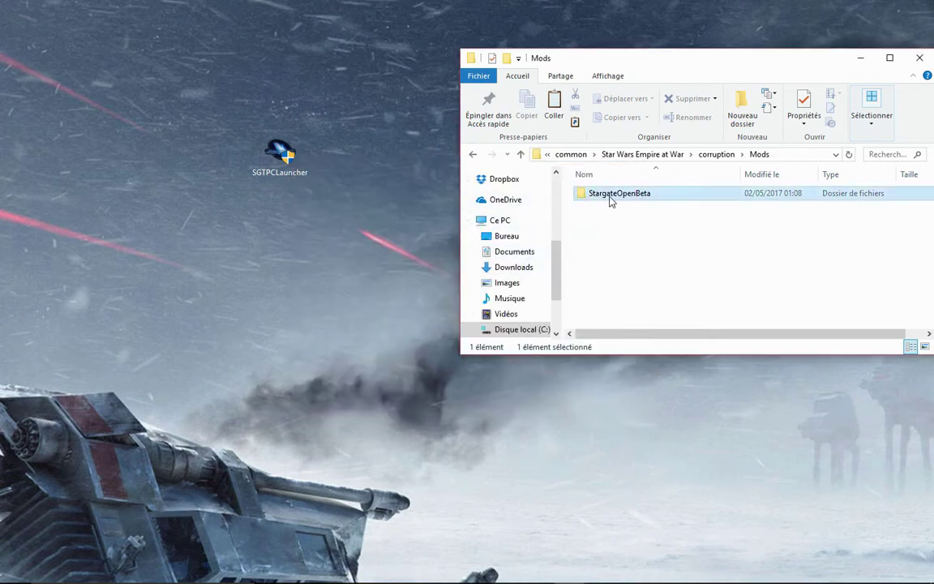
pyautogui.rightClick(611, 199)
pyautogui.click(587, 201)
pyautogui.doubleClick(587, 200)
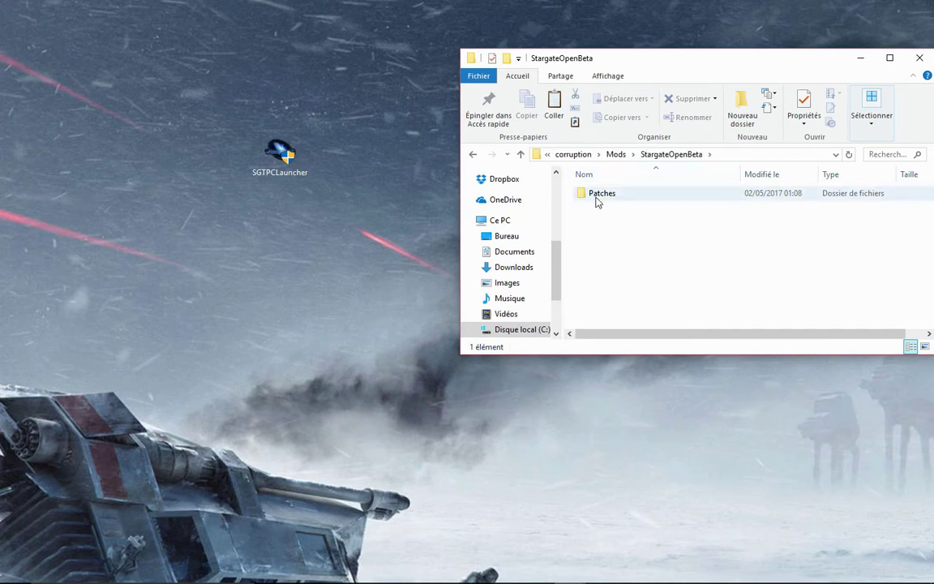
pyautogui.click(600, 201)
pyautogui.doubleClick(600, 201)
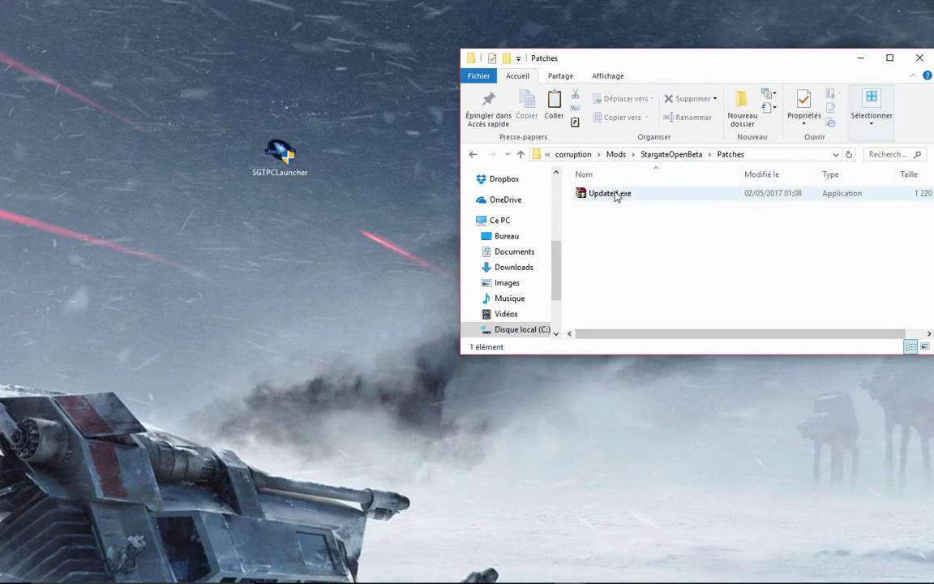
pyautogui.click(474, 154)
pyautogui.click(474, 154)
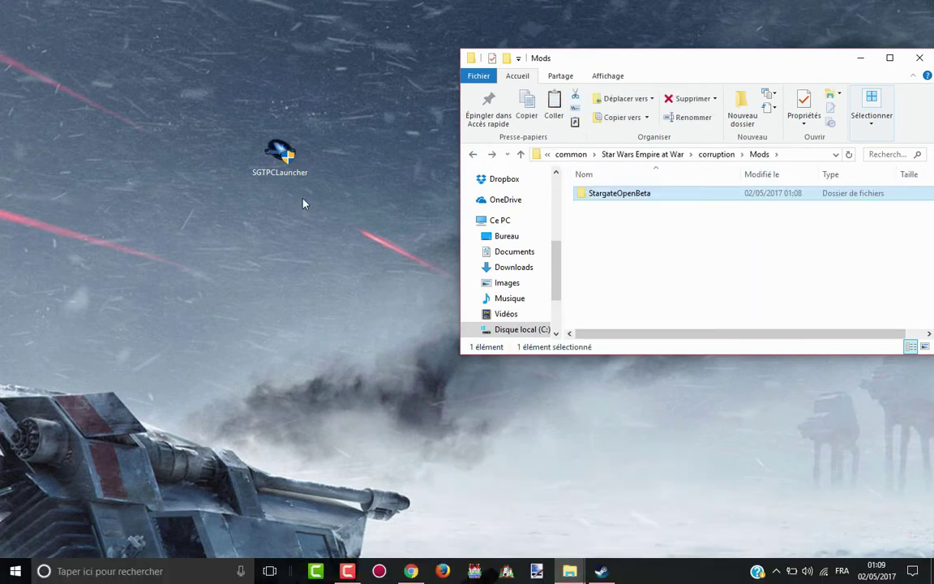
# - Start the Stargate launcher from the desktop shortcut and start the available mod update
pyautogui.doubleClick(280, 155)
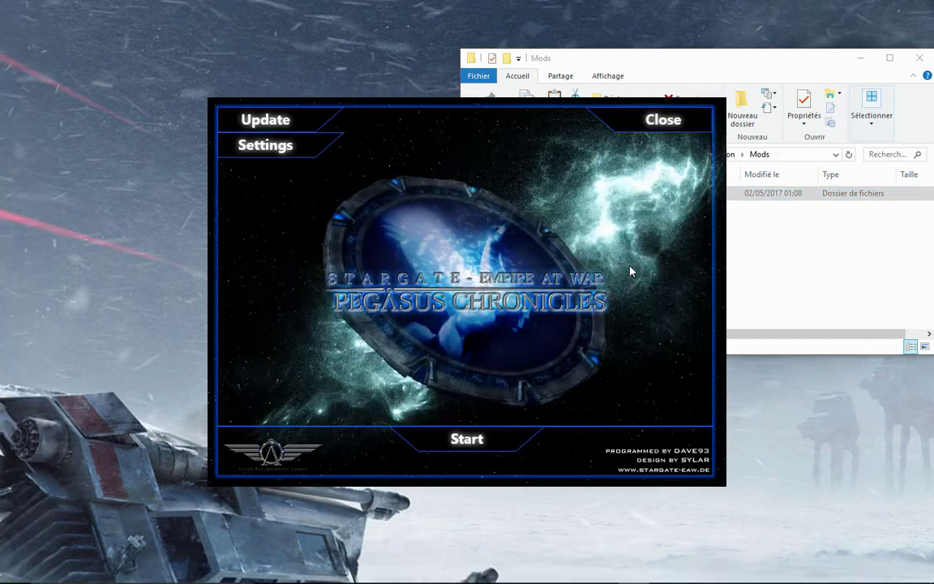
pyautogui.click(274, 133)
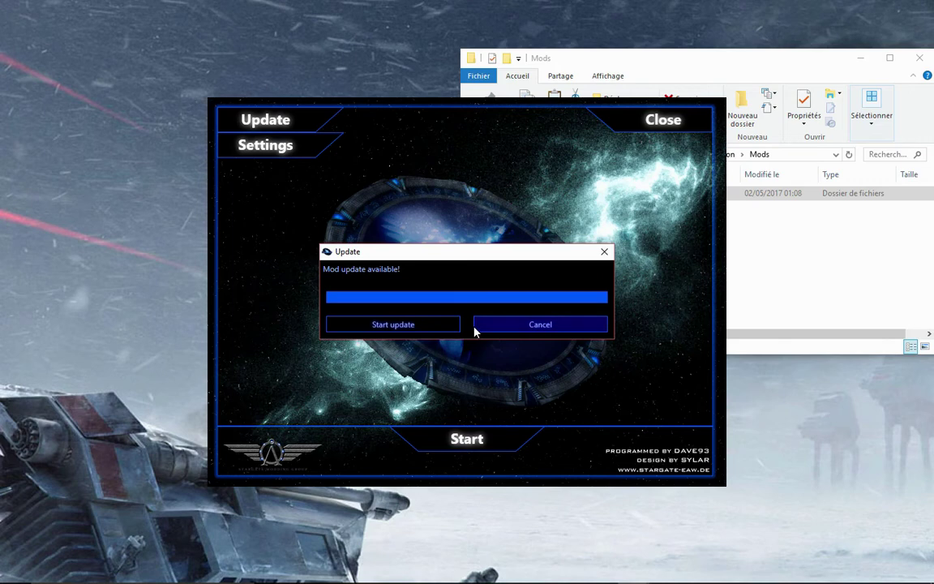
pyautogui.click(401, 325)
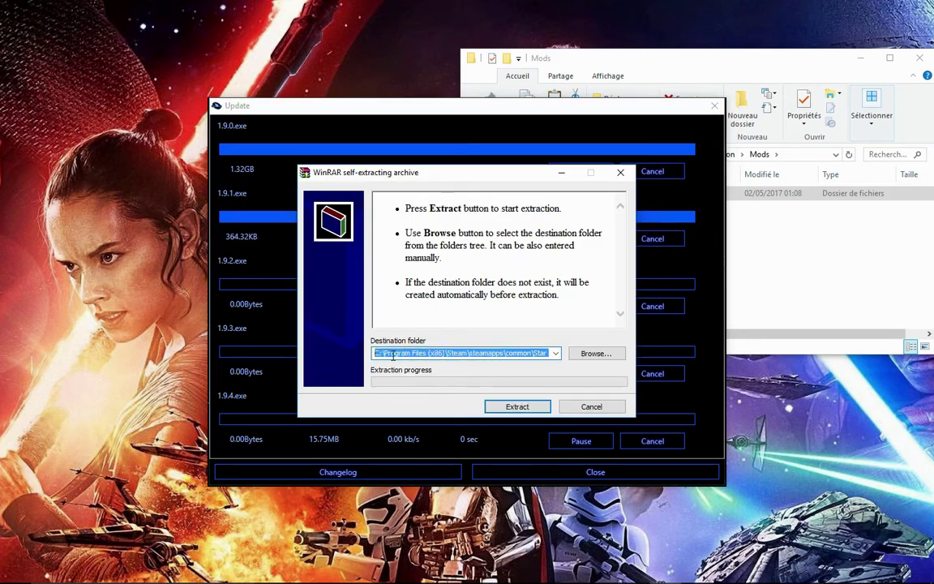
# - Check the first mod archive's destination path and extract it into corruption\Mods\StargateOpenBeta
pyautogui.click(545, 352)
pyautogui.moveTo(545, 352); pyautogui.dragTo(563, 363)
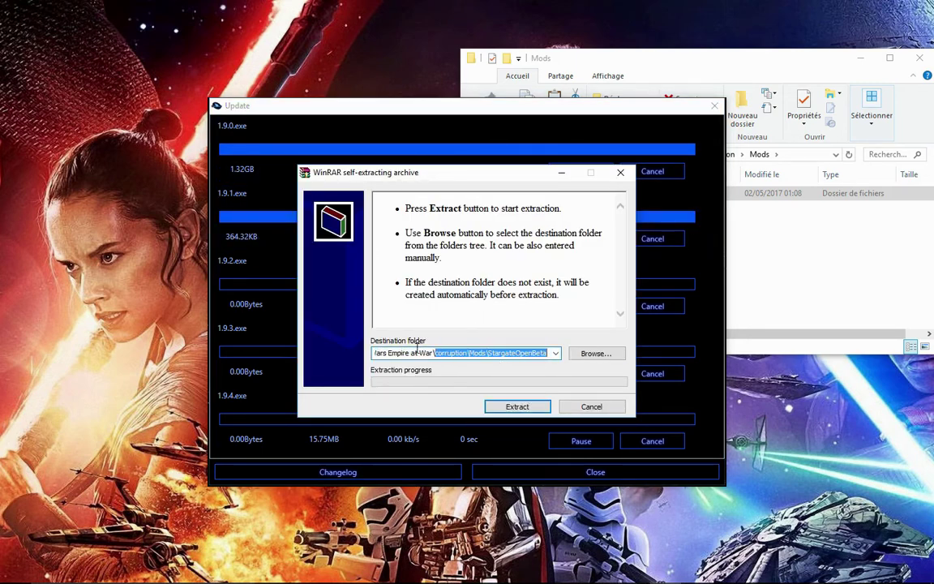
pyautogui.click(515, 405)
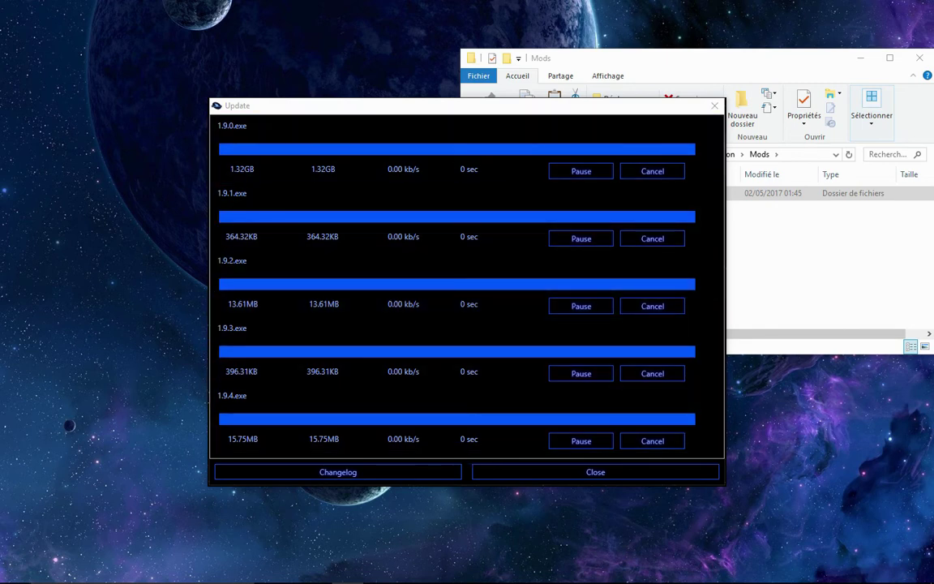
# - Return to the Update window and extract the next mod patch archives into corruption\Mods\StargateOpenBeta
pyautogui.moveTo(634, 571)
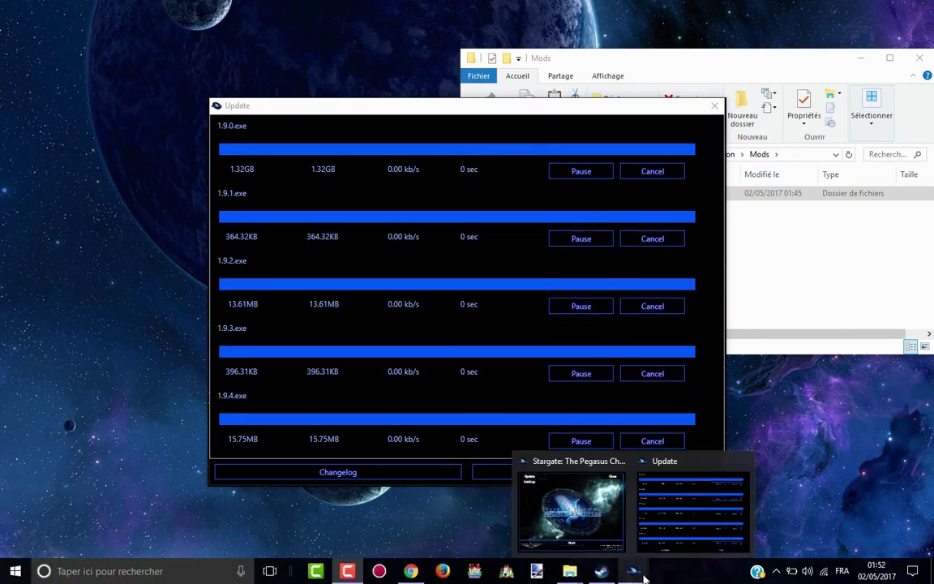
pyautogui.click(678, 498)
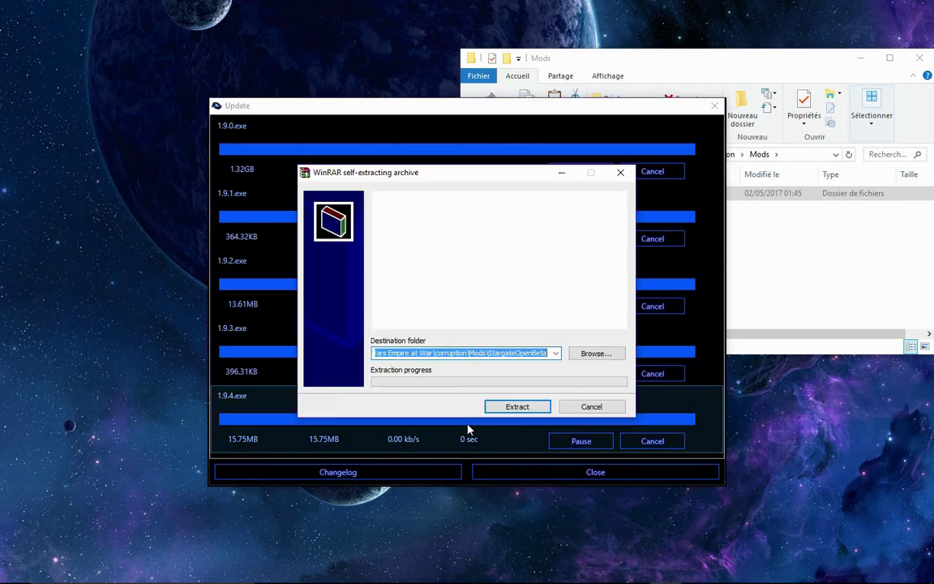
pyautogui.click(517, 407)
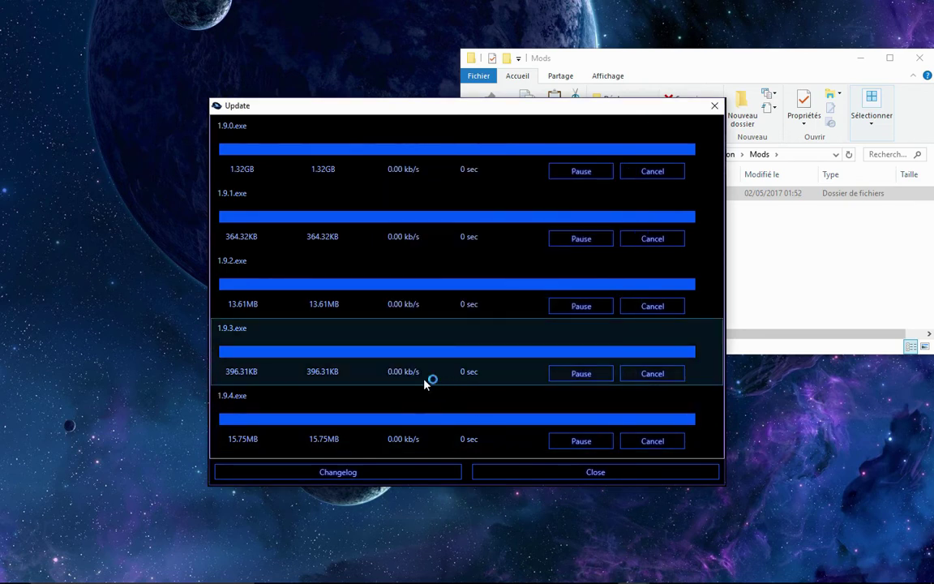
pyautogui.click(501, 410)
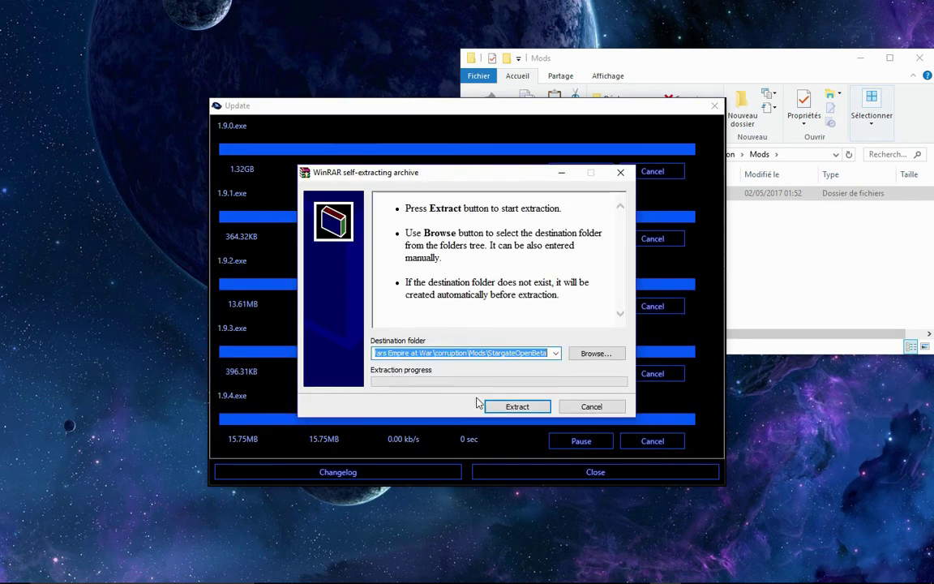
pyautogui.click(486, 403)
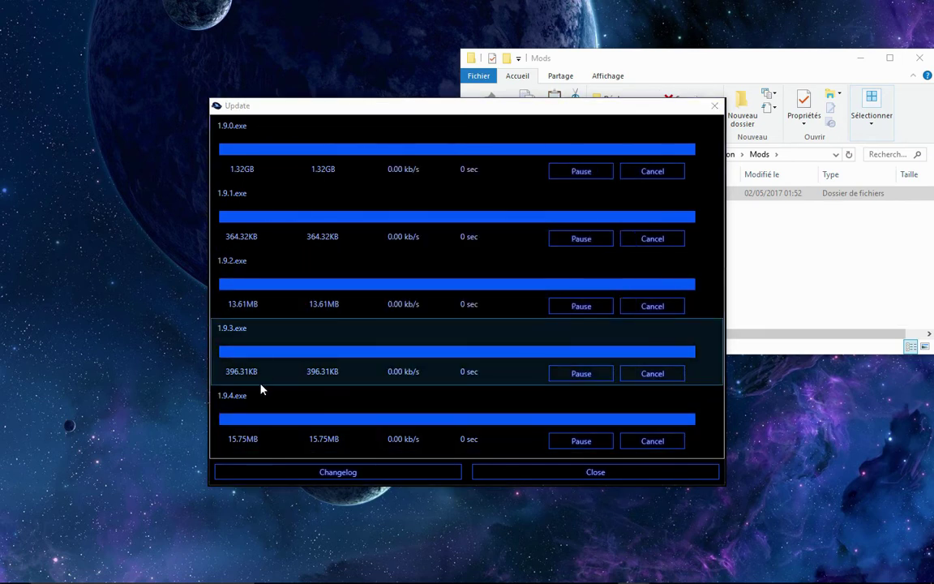
# - Finish the last patch extraction, close the Update window, and check the launcher again for mod updates
pyautogui.press('Return')
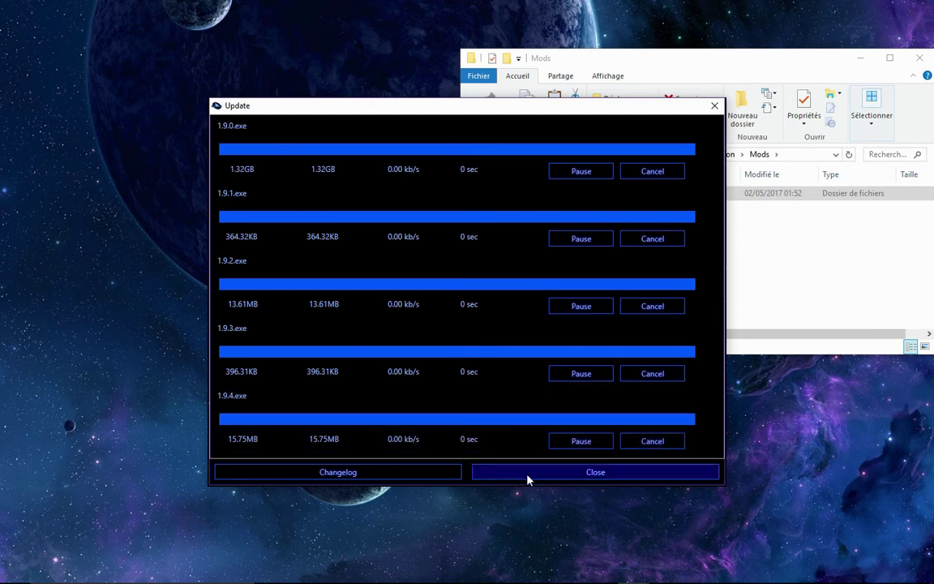
pyautogui.click(582, 477)
pyautogui.click(268, 121)
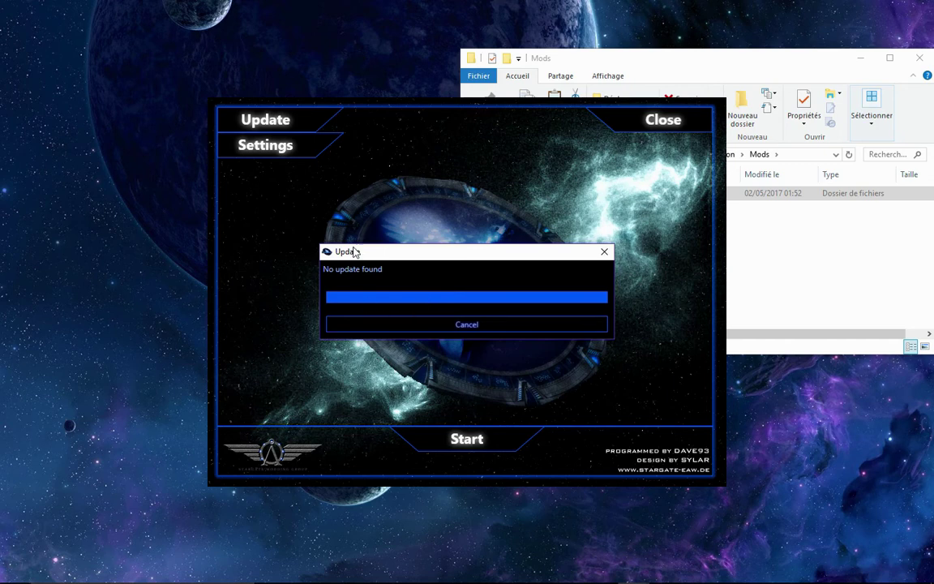
pyautogui.click(417, 324)
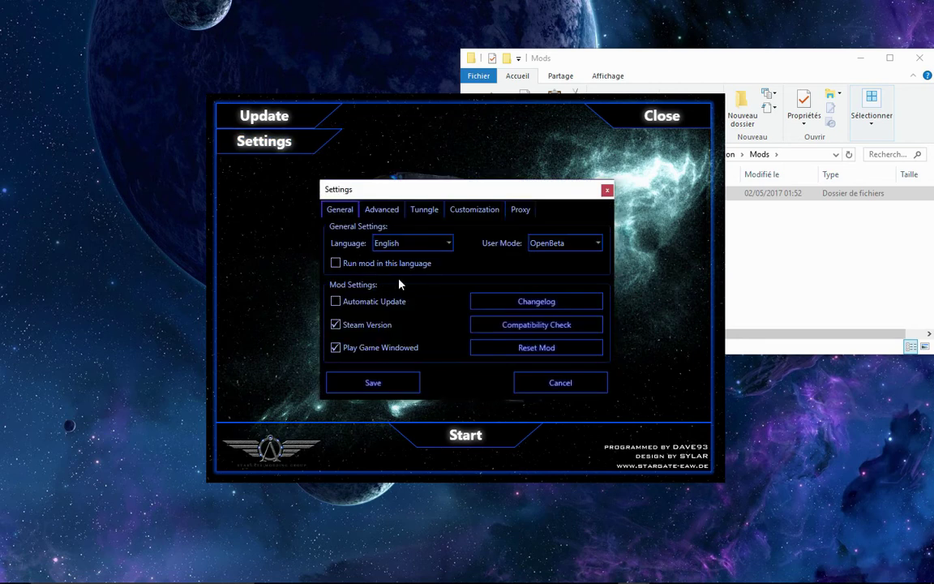
# - Review the launcher's General and Advanced settings and save them
pyautogui.click(381, 210)
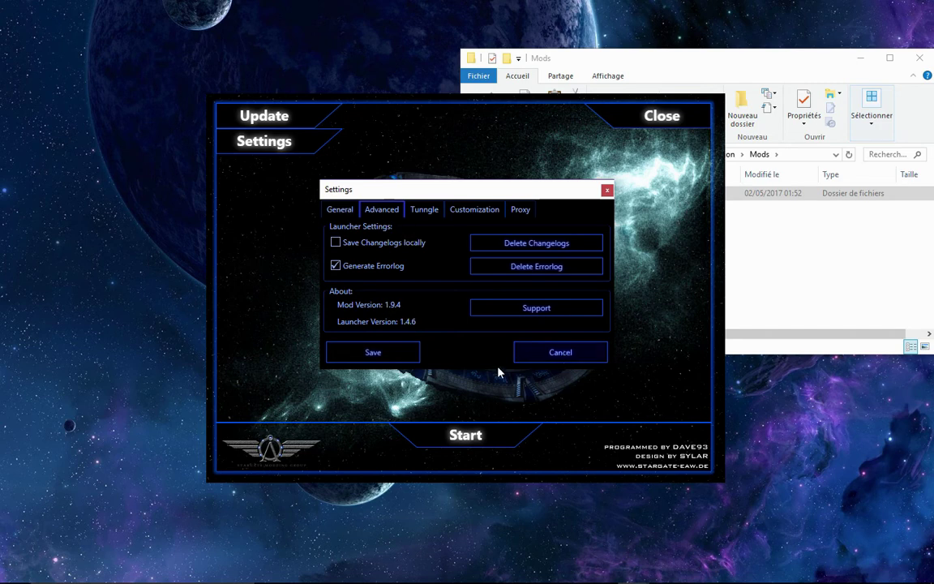
pyautogui.click(409, 352)
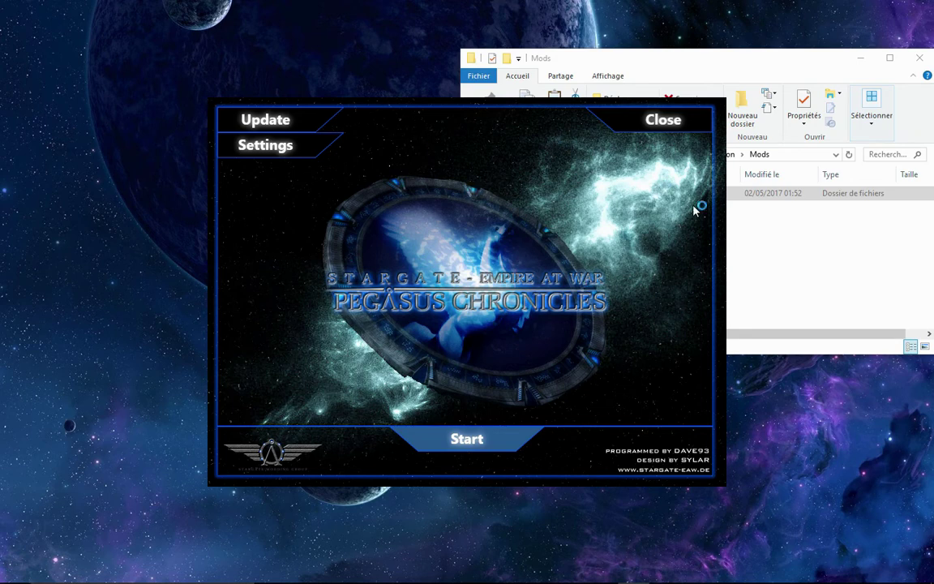
# - Duplicate CreditsText_ENGLISH.DAT and MasterTextFile_ENGLISH.dat inside the StargateOpenBeta\Data\Text folder
pyautogui.click(788, 292)
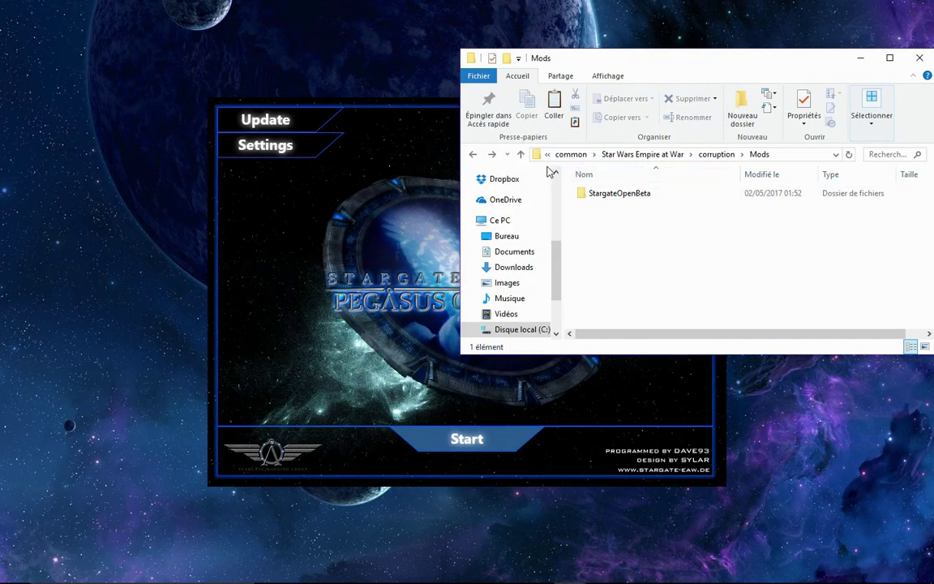
pyautogui.doubleClick(592, 197)
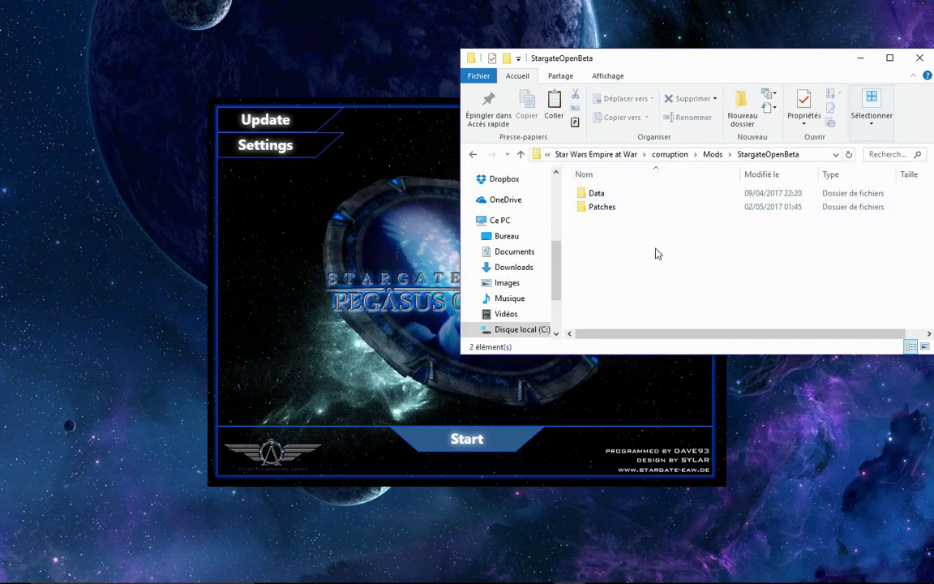
pyautogui.doubleClick(601, 200)
pyautogui.doubleClick(600, 261)
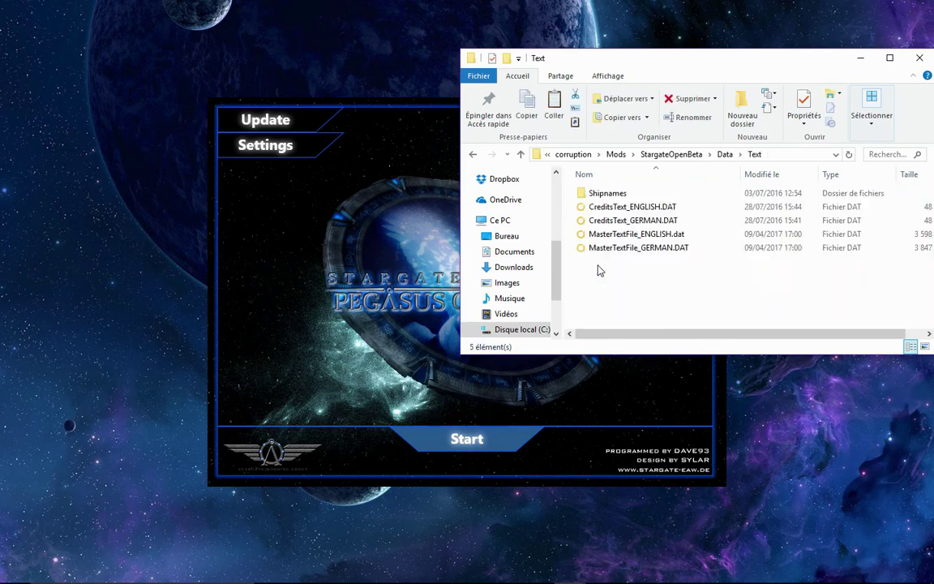
pyautogui.click(592, 208)
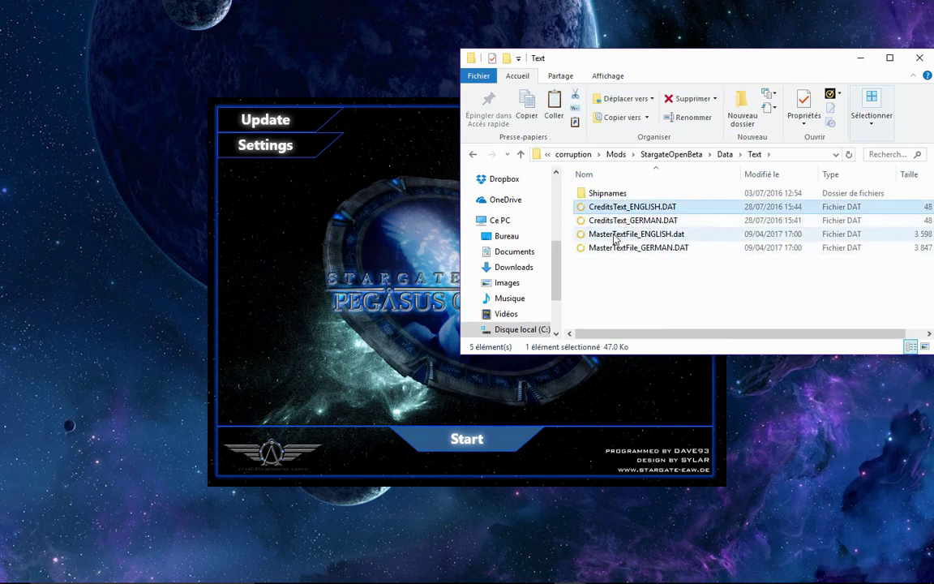
pyautogui.keyDown('ctrl'); pyautogui.click(615, 235); pyautogui.keyUp('ctrl')
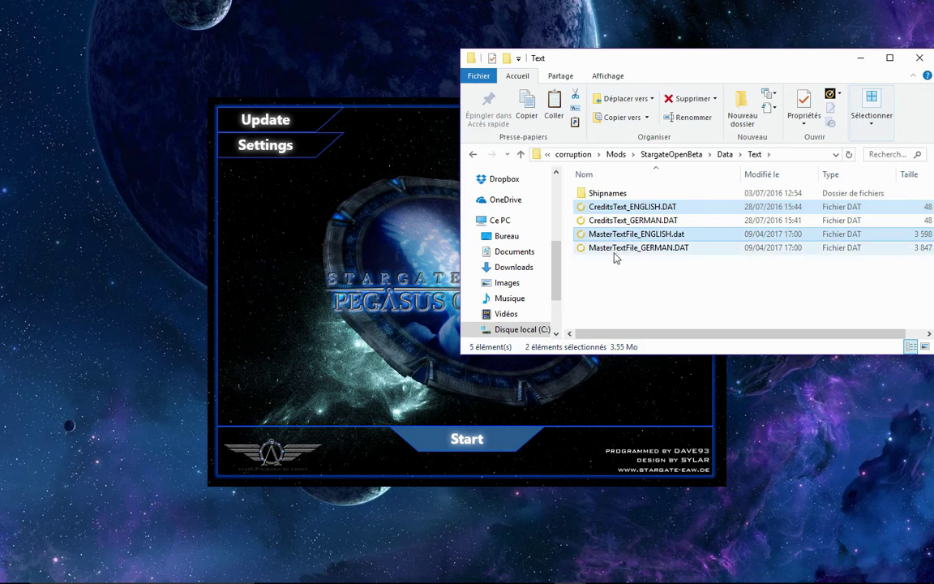
pyautogui.hotkey('ctrl', 'c')
pyautogui.hotkey('ctrl', 'v')
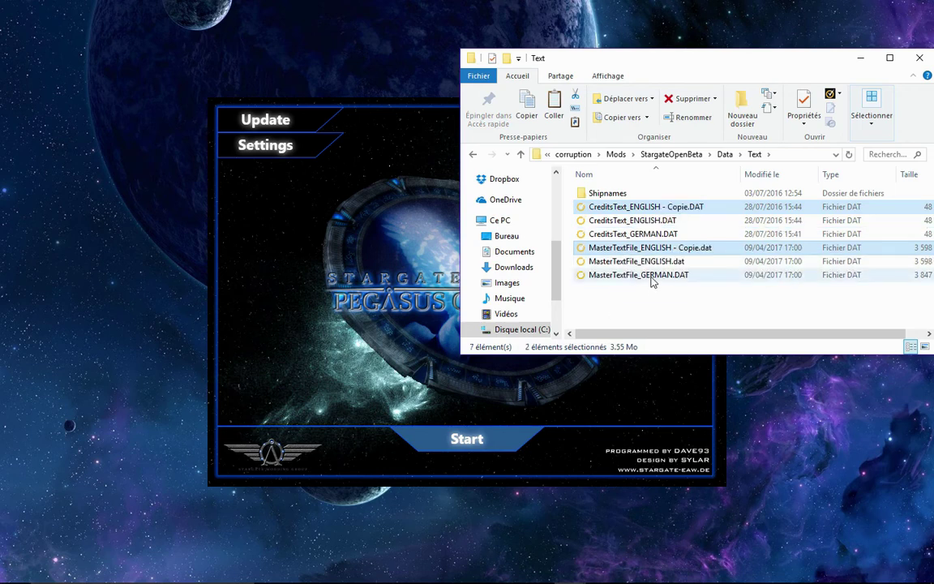
# - Rename the copy of MasterTextFile_ENGLISH.dat as MasterTextFile_FRENCH.dat
pyautogui.click(644, 249)
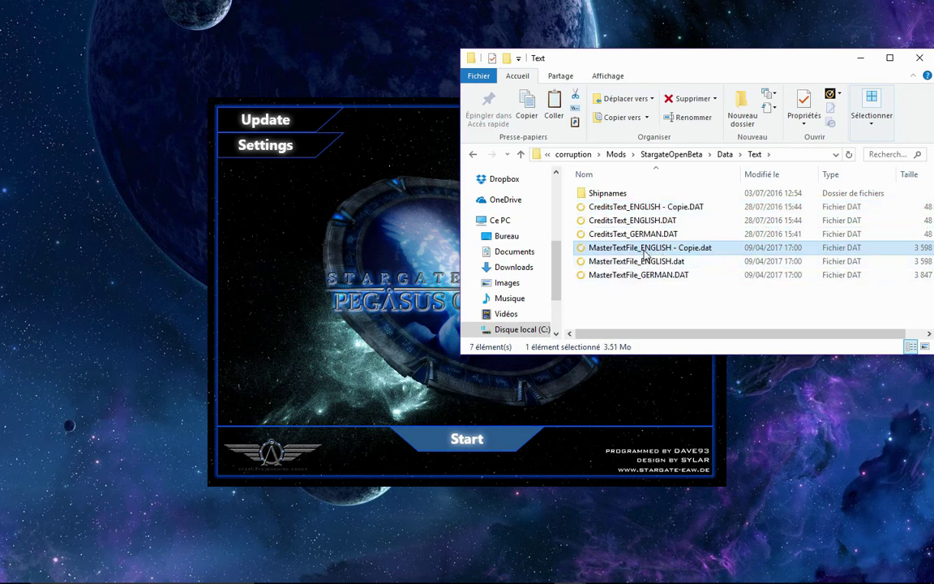
pyautogui.click(644, 250)
pyautogui.moveTo(643, 248); pyautogui.dragTo(699, 248)
pyautogui.press('BackSpace')
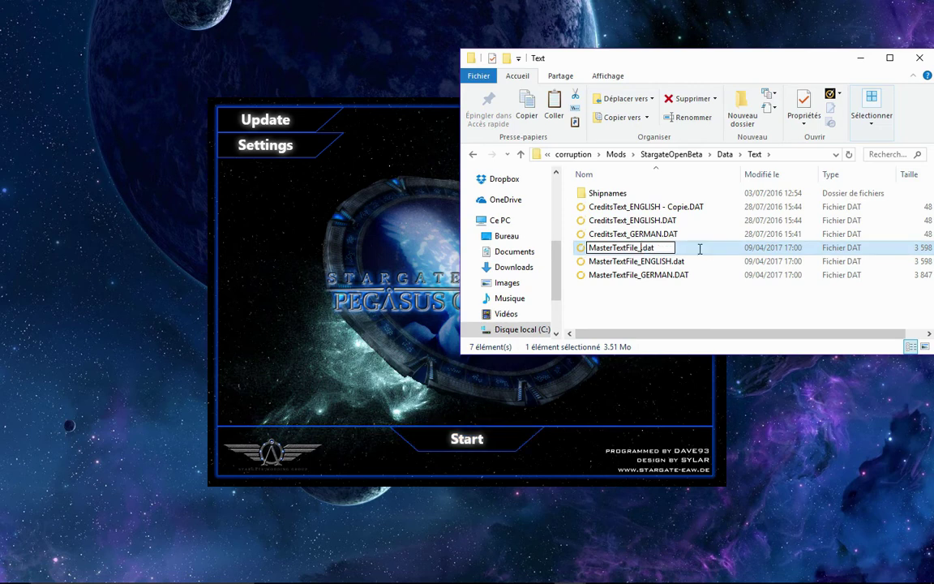
pyautogui.write('FRENCH')
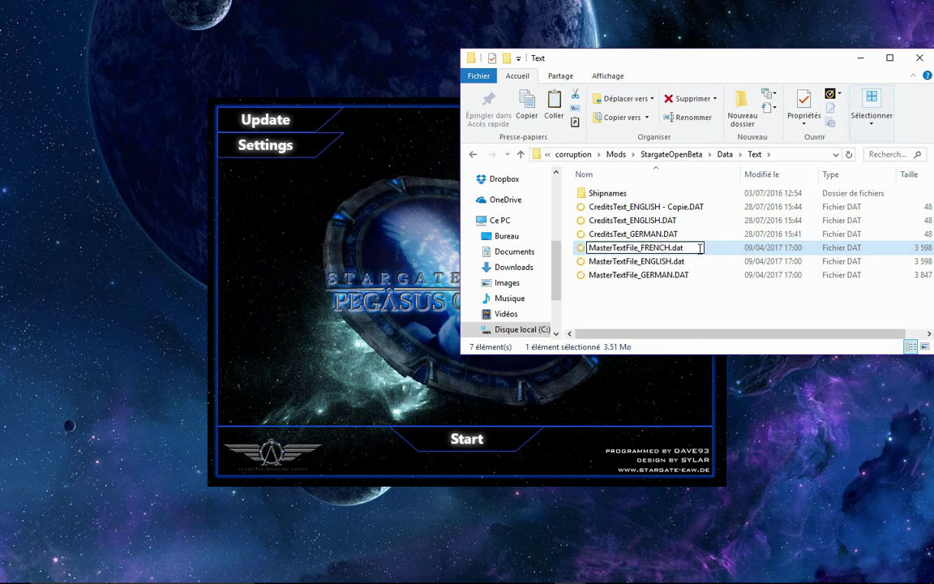
pyautogui.press('Return')
# - Rename the copy of CreditsText_ENGLISH.DAT as CreditsText_FRENCH.DAT
pyautogui.click(638, 221)
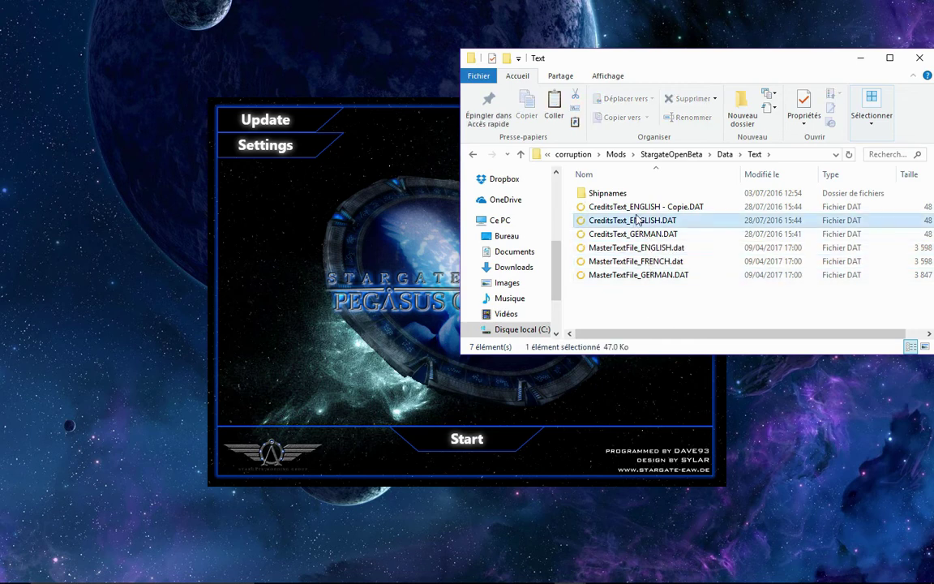
pyautogui.click(641, 207)
pyautogui.click(636, 209)
pyautogui.moveTo(629, 207); pyautogui.dragTo(689, 207)
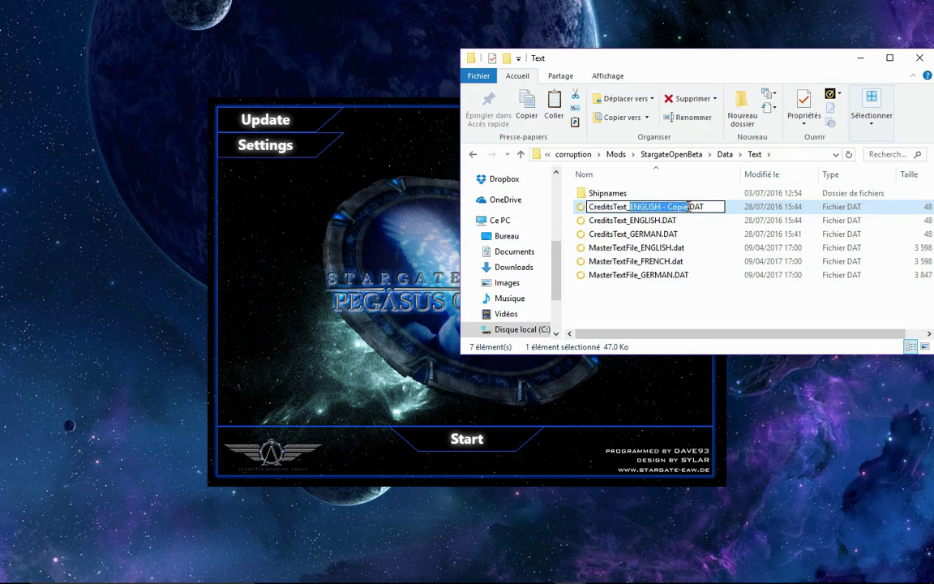
pyautogui.write('FRENCH')
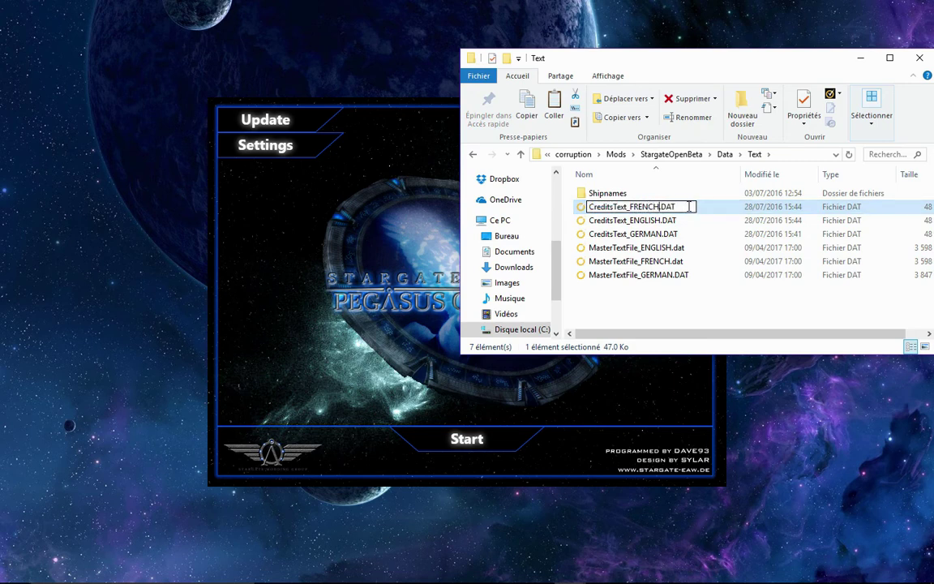
pyautogui.click(661, 315)
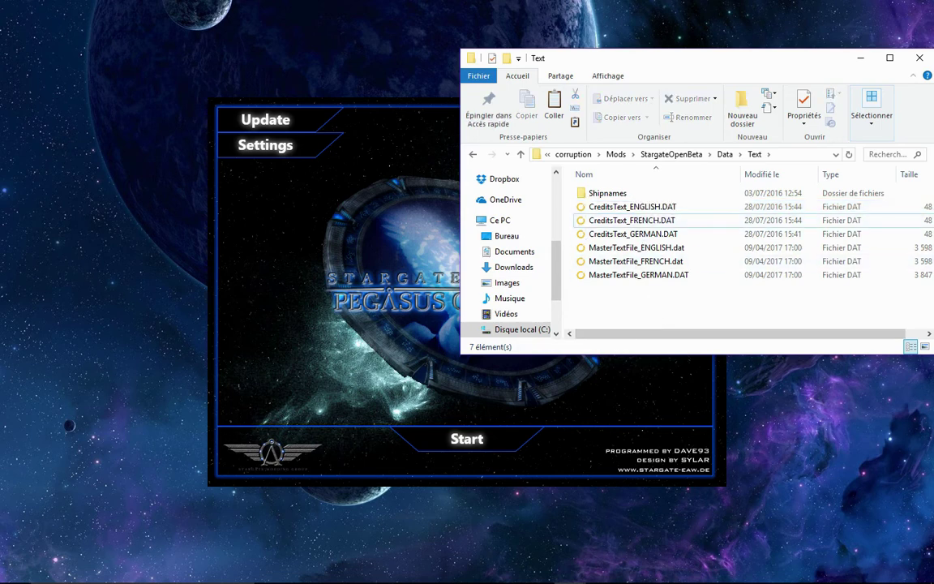
# - Move the swfoc desktop shortcut farther away from the launcher window and return to the corruption folder window
pyautogui.moveTo(667, 578)
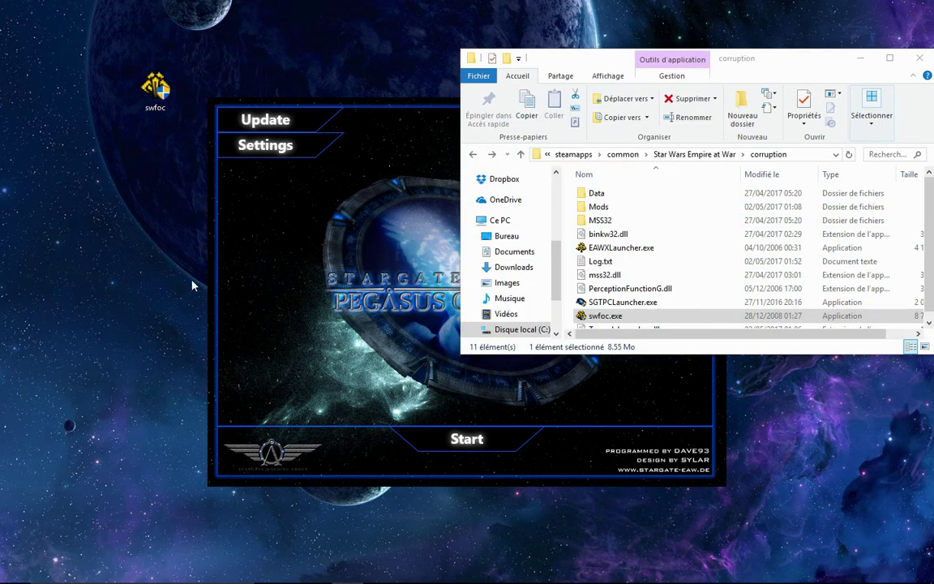
pyautogui.click(442, 422)
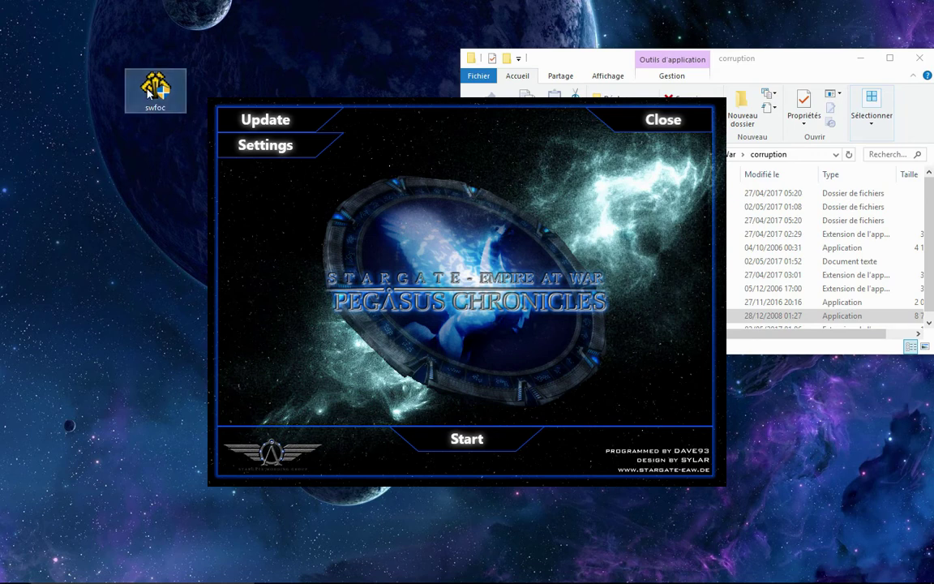
pyautogui.moveTo(149, 93); pyautogui.dragTo(89, 94)
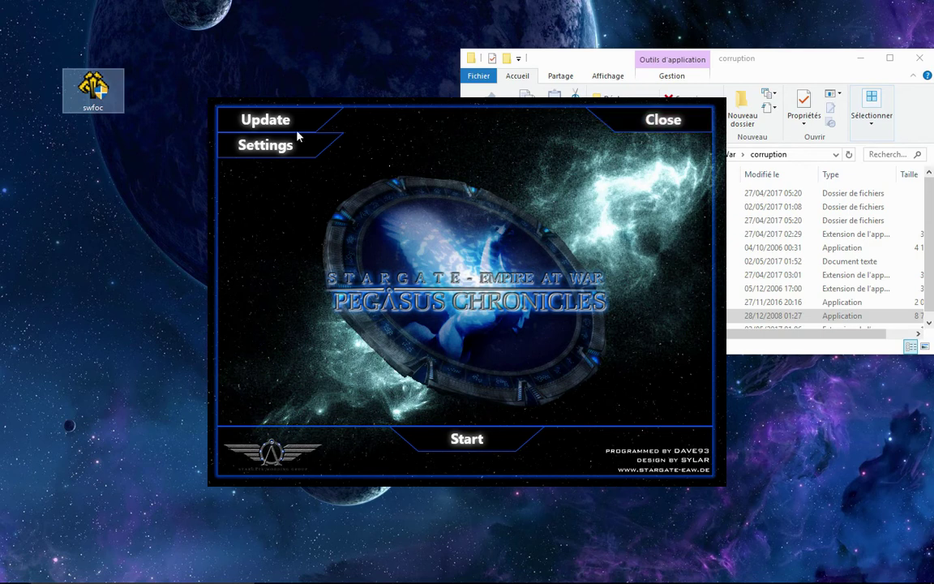
pyautogui.click(607, 62)
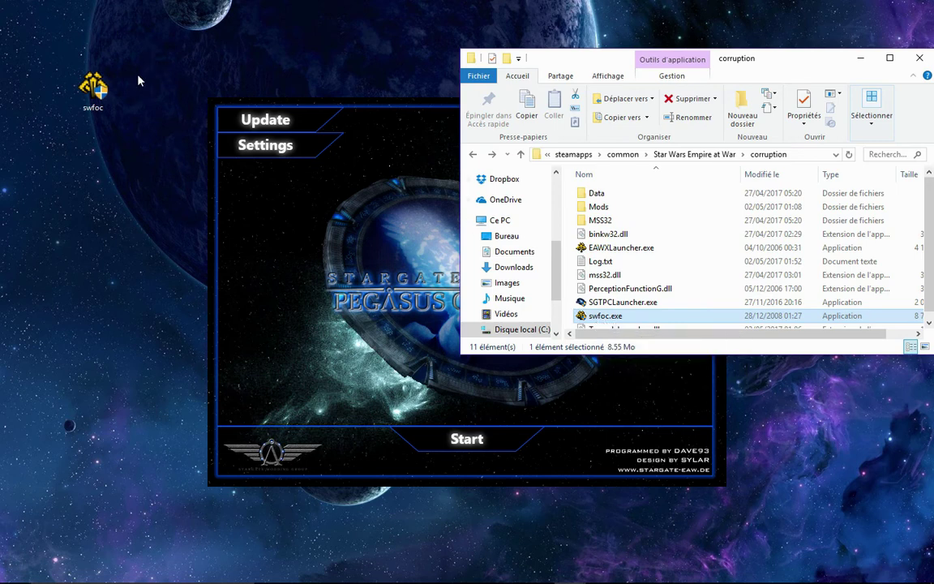
# - Open the properties of the swfoc desktop shortcut and append MODPATH=Mods\ after swfoc.exe" in its target
pyautogui.rightClick(96, 92)
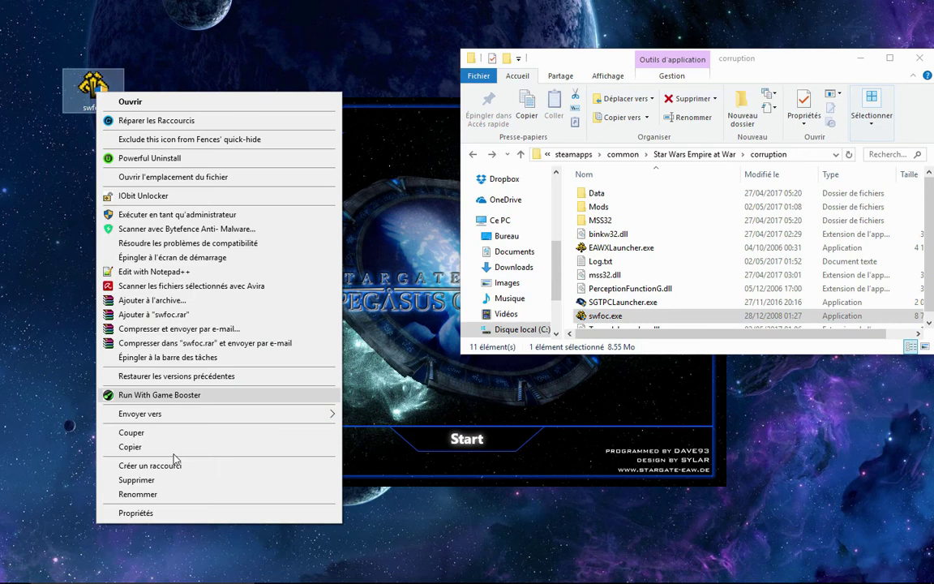
pyautogui.click(136, 513)
pyautogui.click(356, 211)
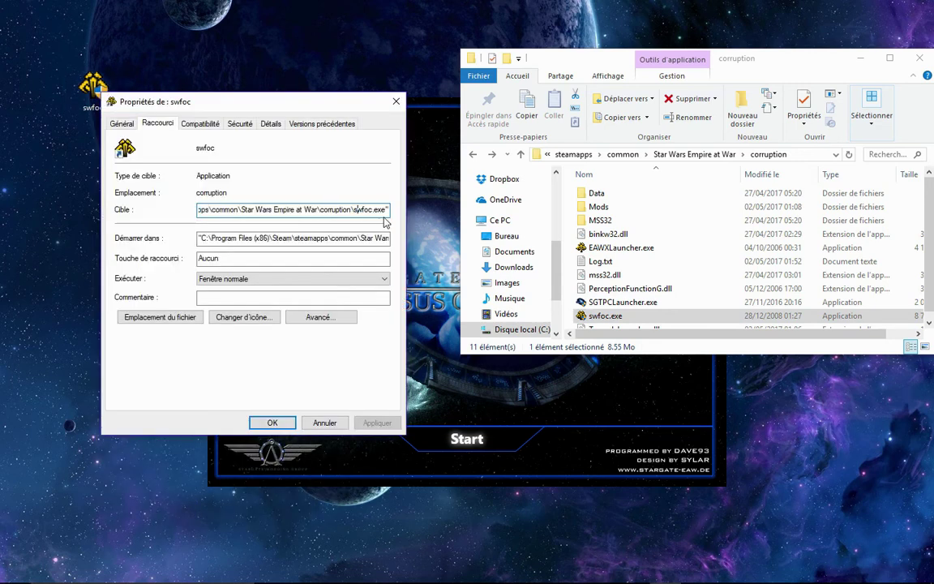
pyautogui.write('"')
pyautogui.write('MODPATH=Mods\\')
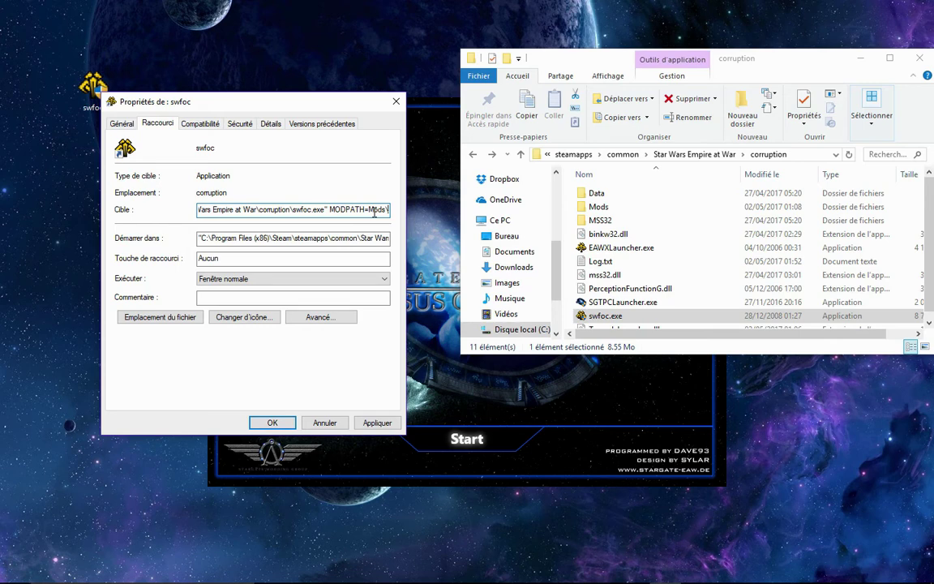
# - Copy the StargateOpenBeta folder name from Mods, append it to the shortcut target's MODPATH, and save the shortcut properties
pyautogui.doubleClick(600, 207)
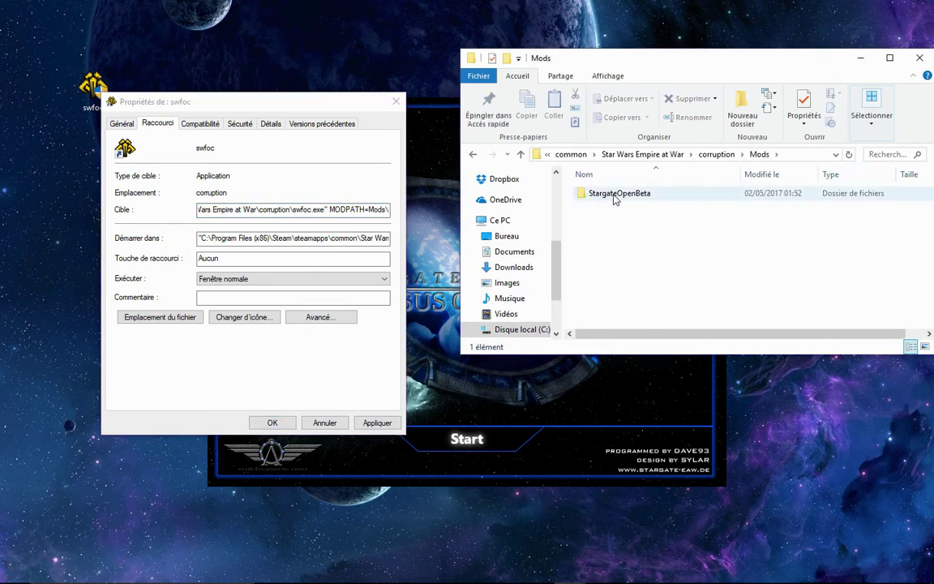
pyautogui.click(615, 199)
pyautogui.click(615, 197)
pyautogui.hotkey('ctrl', 'c')
pyautogui.rightClick(615, 195)
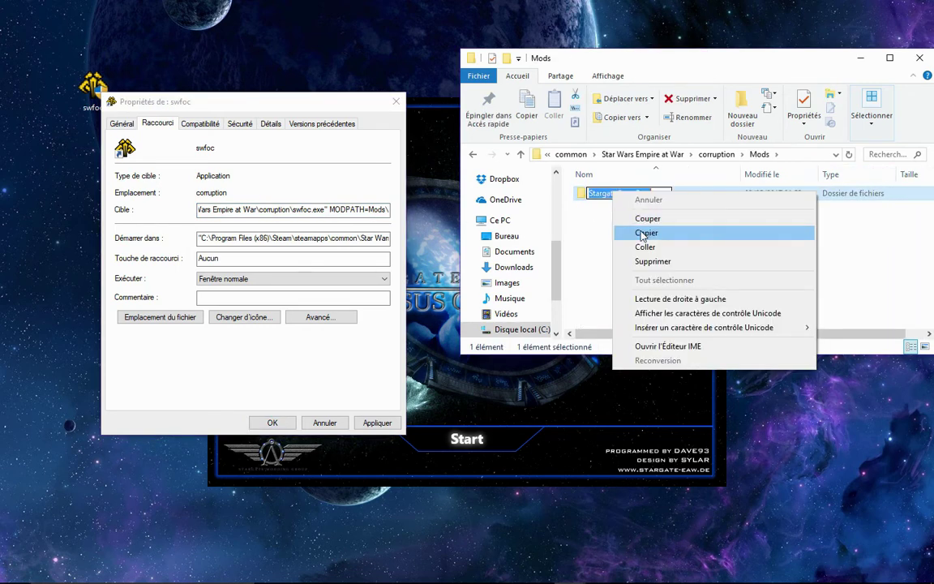
pyautogui.click(647, 233)
pyautogui.click(388, 227)
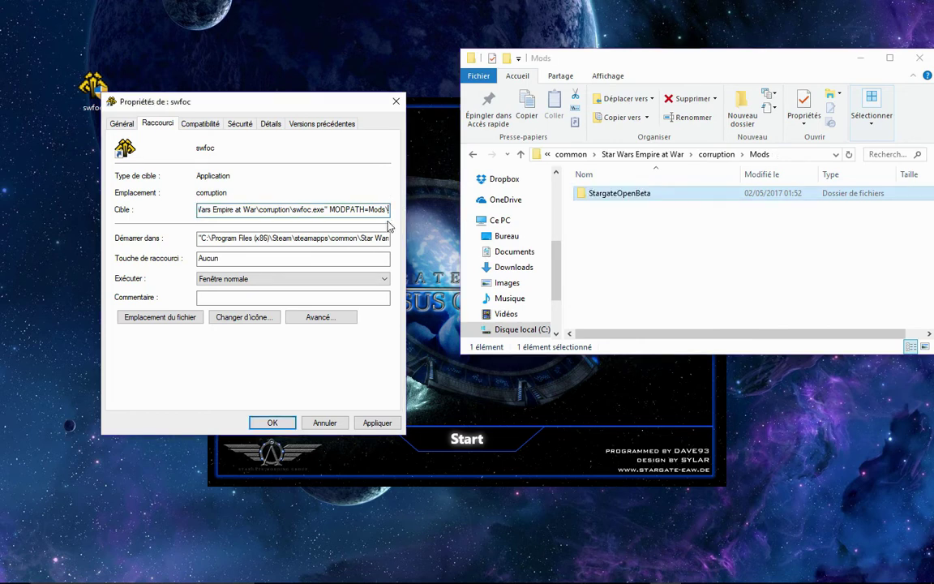
pyautogui.hotkey('ctrl', 'v')
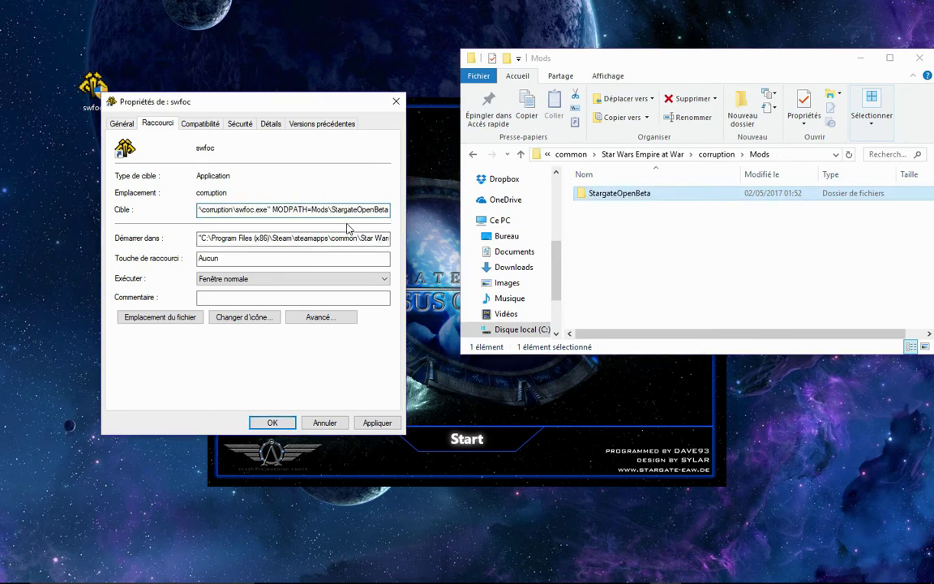
pyautogui.click(377, 422)
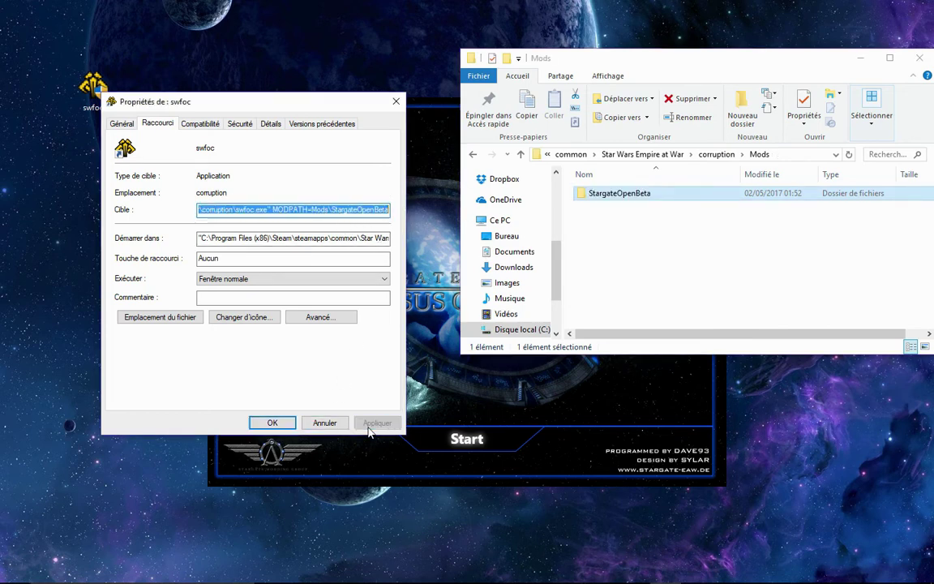
pyautogui.click(272, 422)
# - Start the modded game from the swfoc desktop shortcut, view its Options menu, and return to the main menu
pyautogui.doubleClick(104, 83)
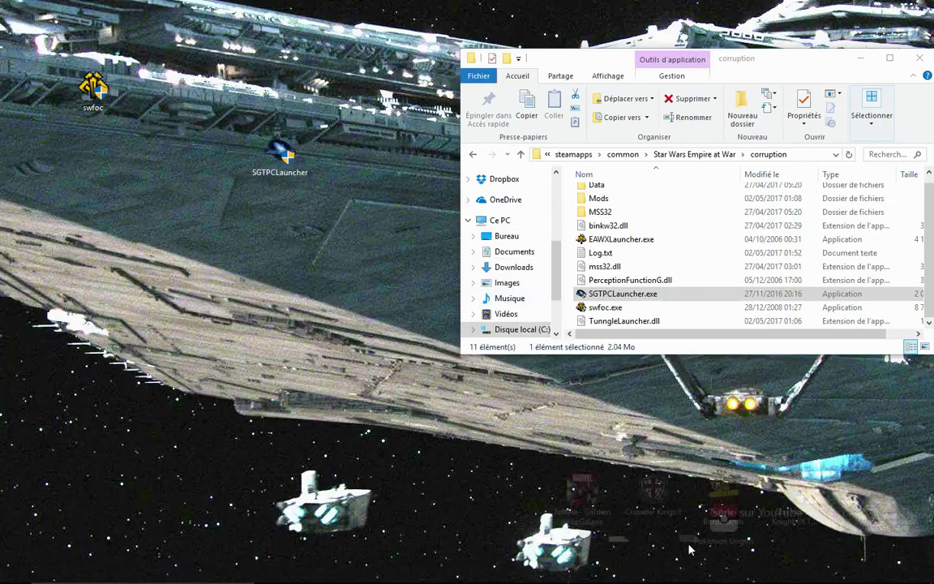
pyautogui.moveTo(635, 573)
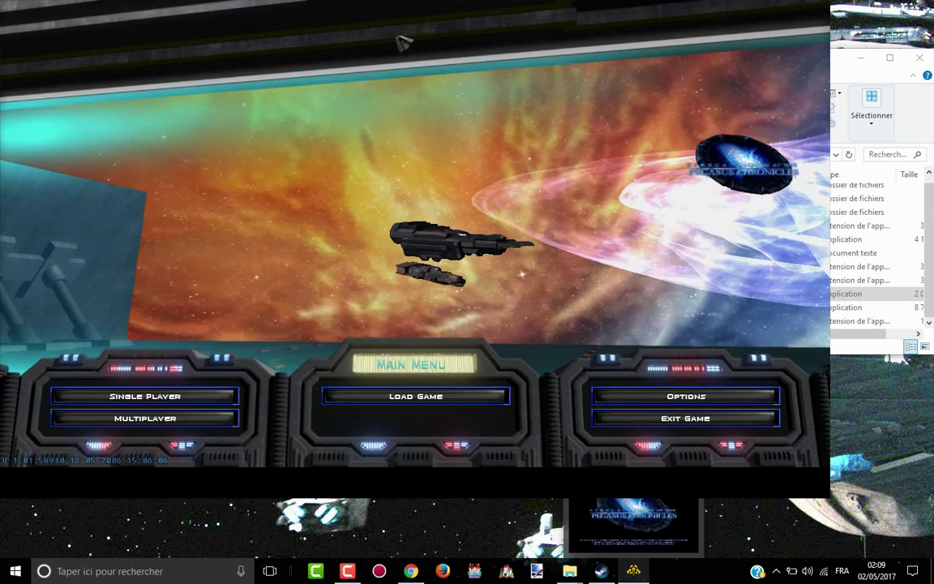
pyautogui.click(686, 396)
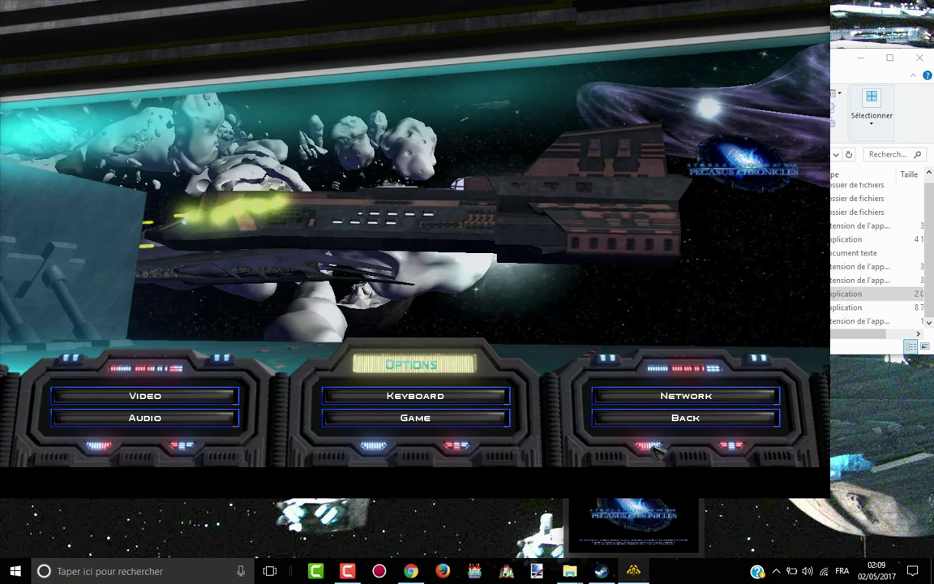
pyautogui.click(660, 419)
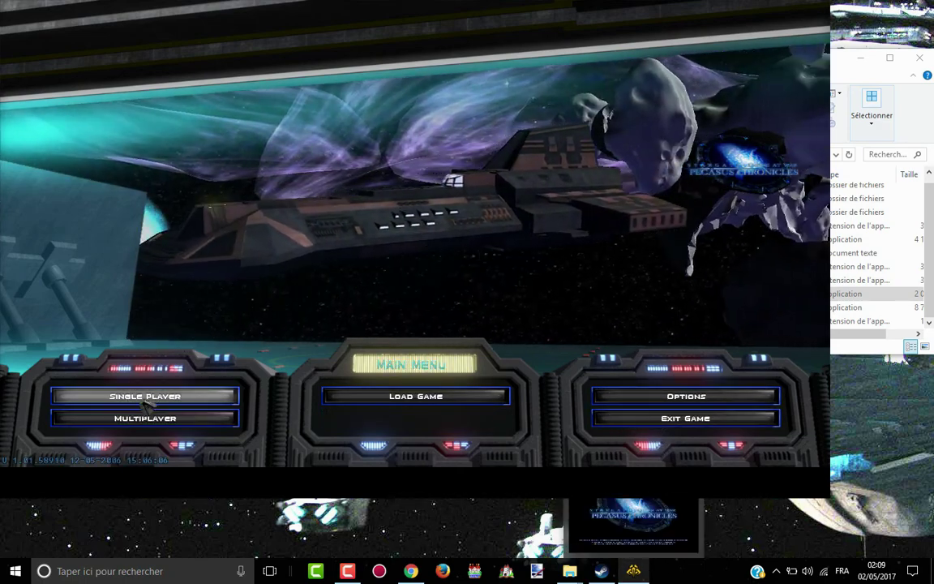
# - Open the single-player Galactic Conquest setup
pyautogui.click(146, 397)
pyautogui.click(145, 397)
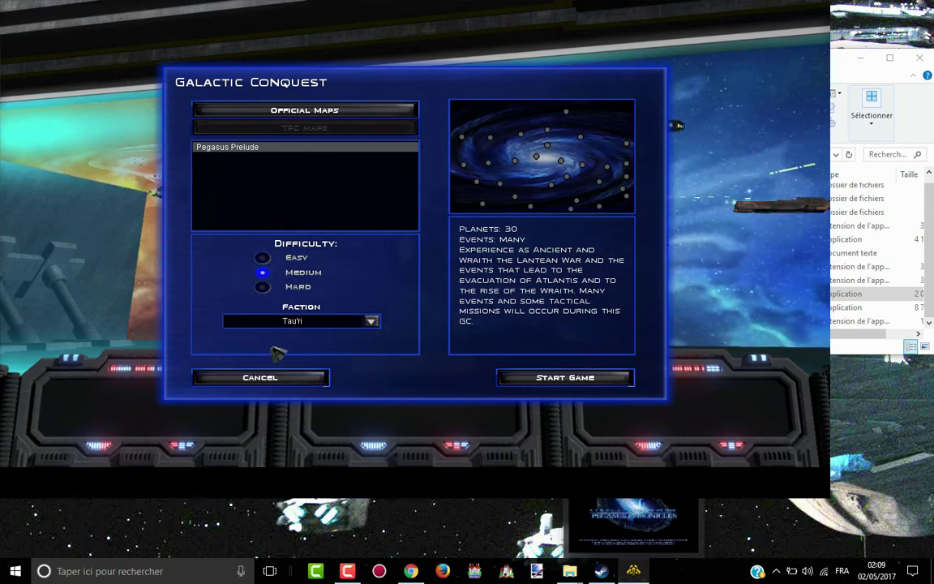
# - Check the faction choices for Galactic Conquest and leave its setup without starting a game
pyautogui.click(370, 321)
pyautogui.click(370, 321)
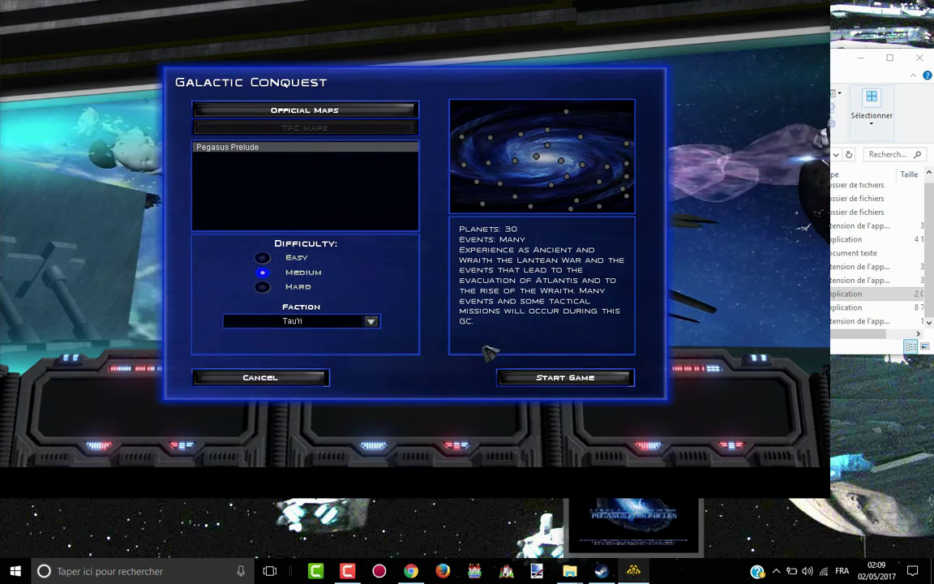
pyautogui.click(310, 374)
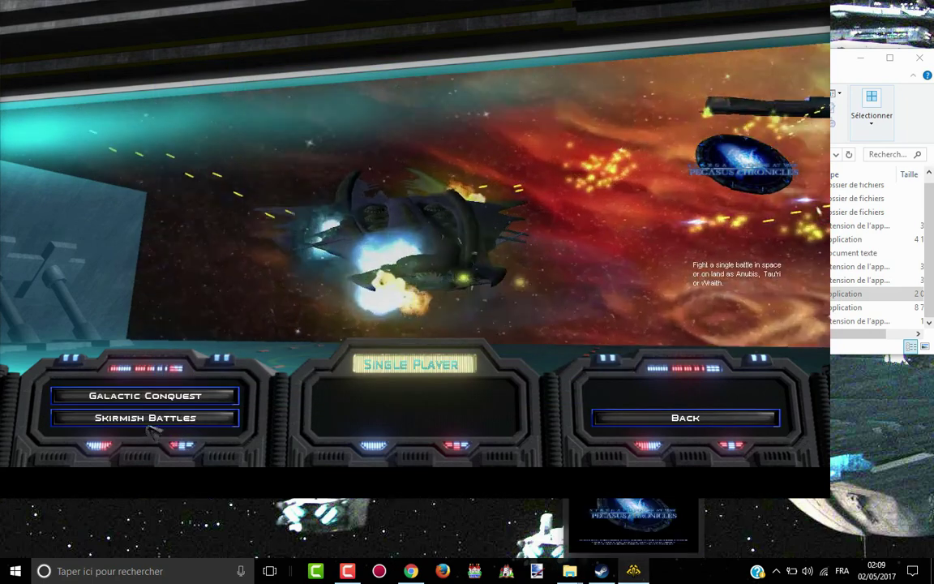
# - Open the Skirmish Battle setup, look through the maps for the Land, Space and Challenge game modes, and leave without starting a battle
pyautogui.click(223, 417)
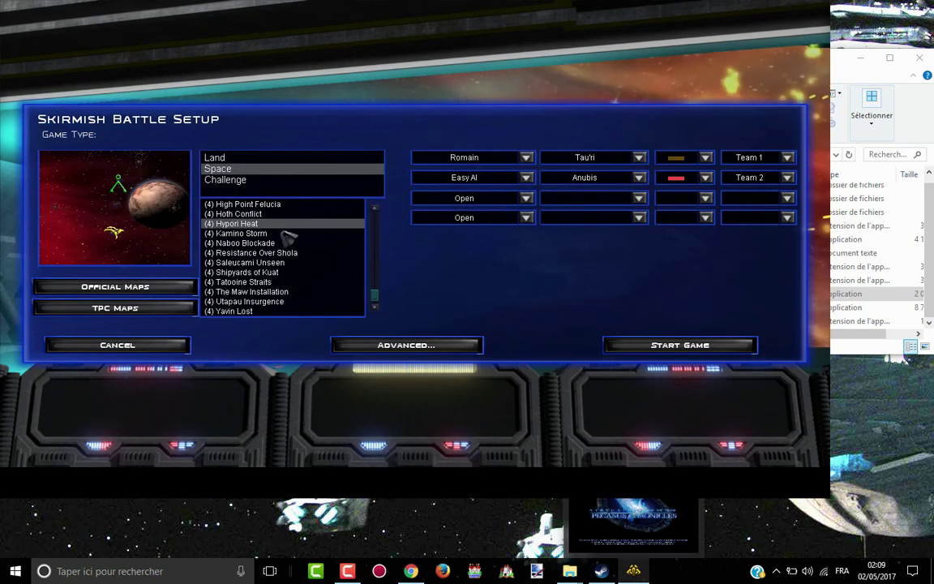
pyautogui.scroll(6, 369, 267)
pyautogui.scroll(-4, 356, 260)
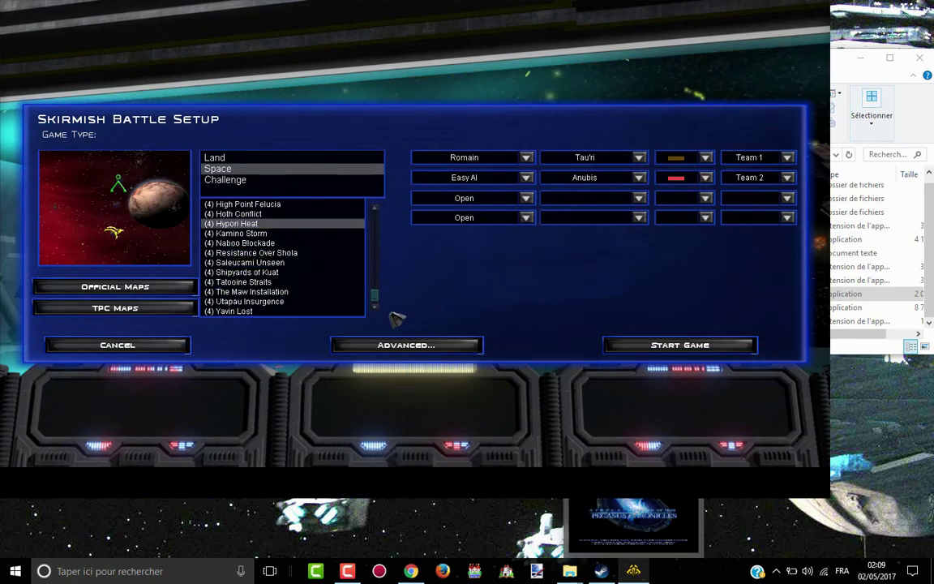
pyautogui.click(212, 157)
pyautogui.click(215, 169)
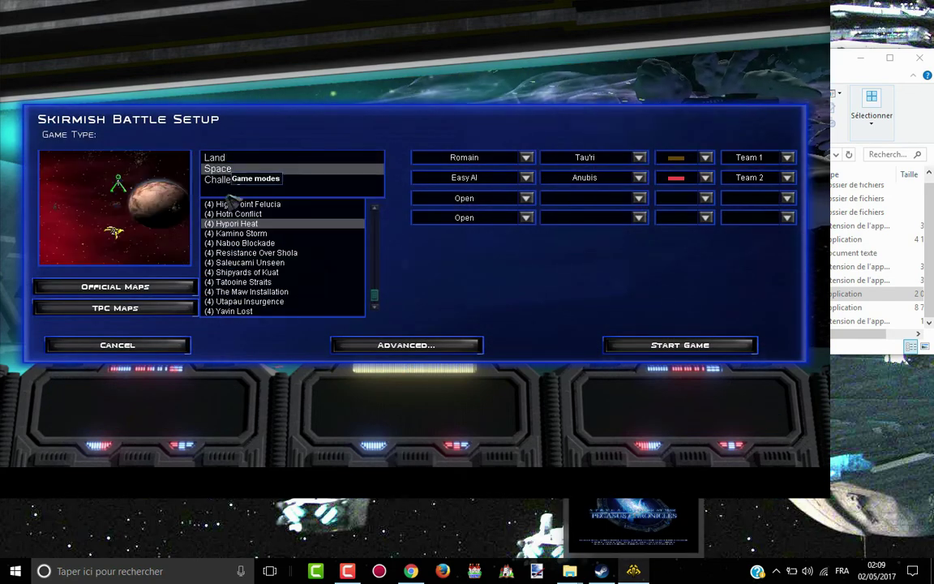
pyautogui.click(220, 179)
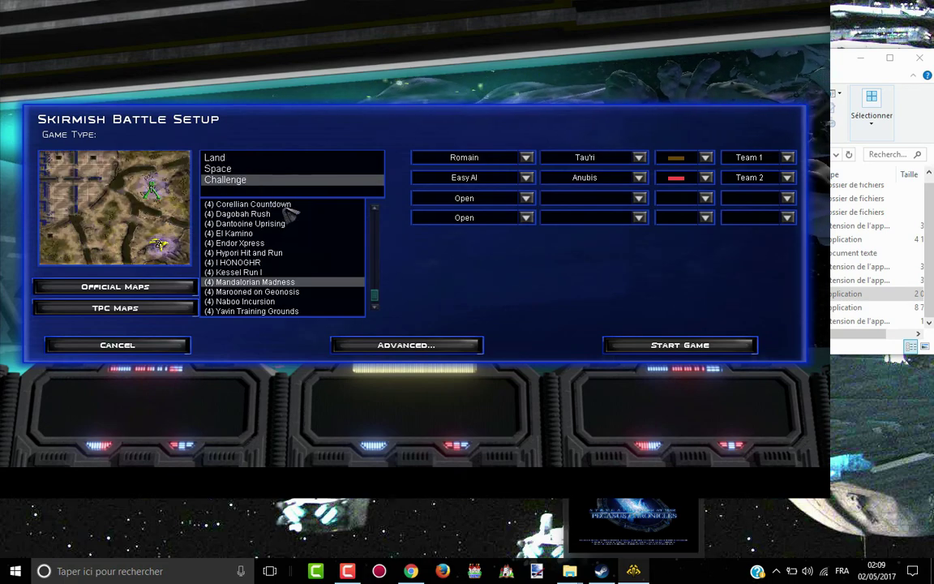
pyautogui.click(105, 347)
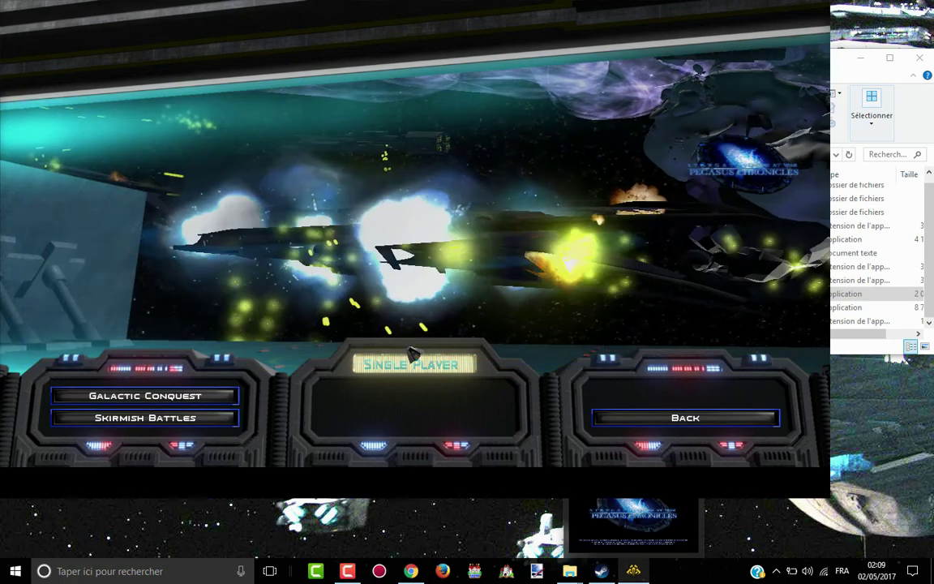
# - Return to the main menu and quit the game
pyautogui.click(681, 415)
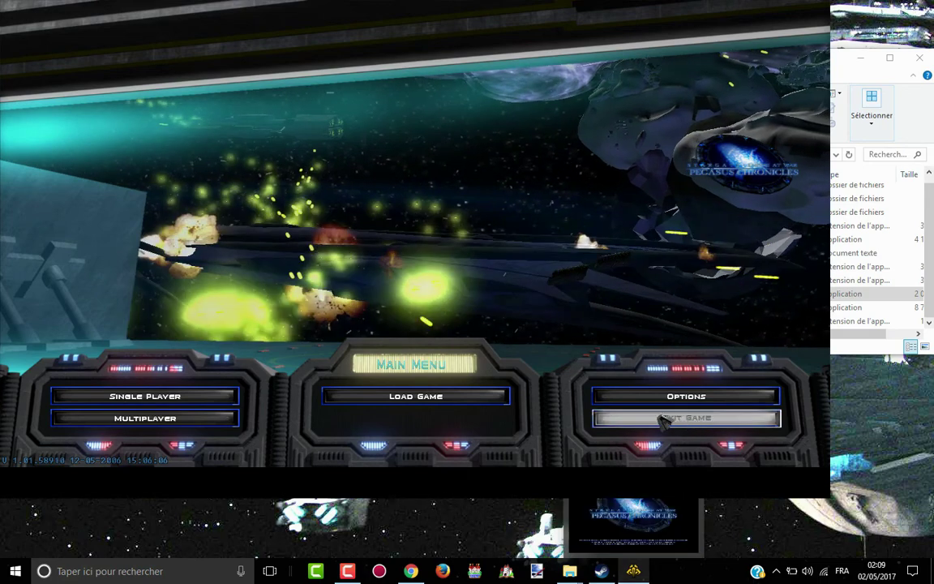
pyautogui.click(664, 418)
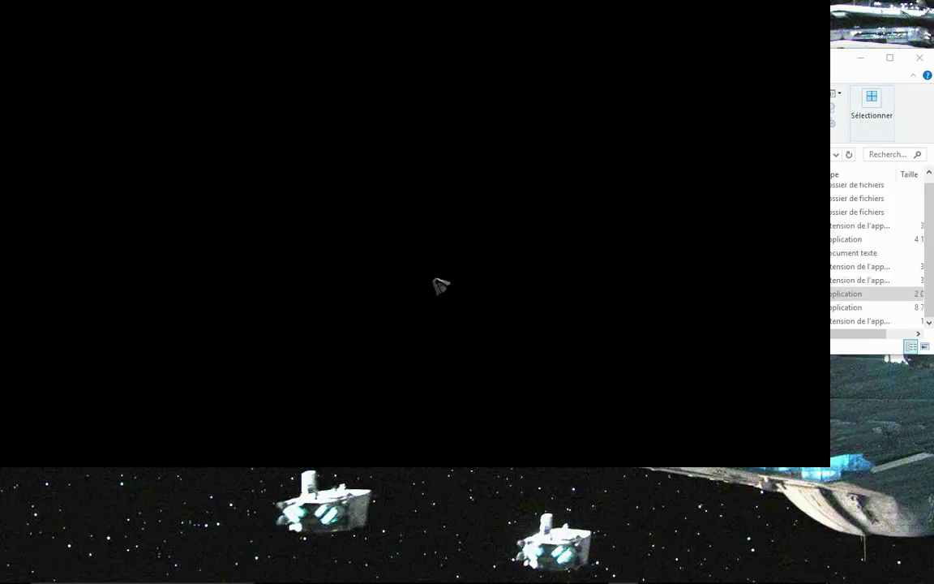